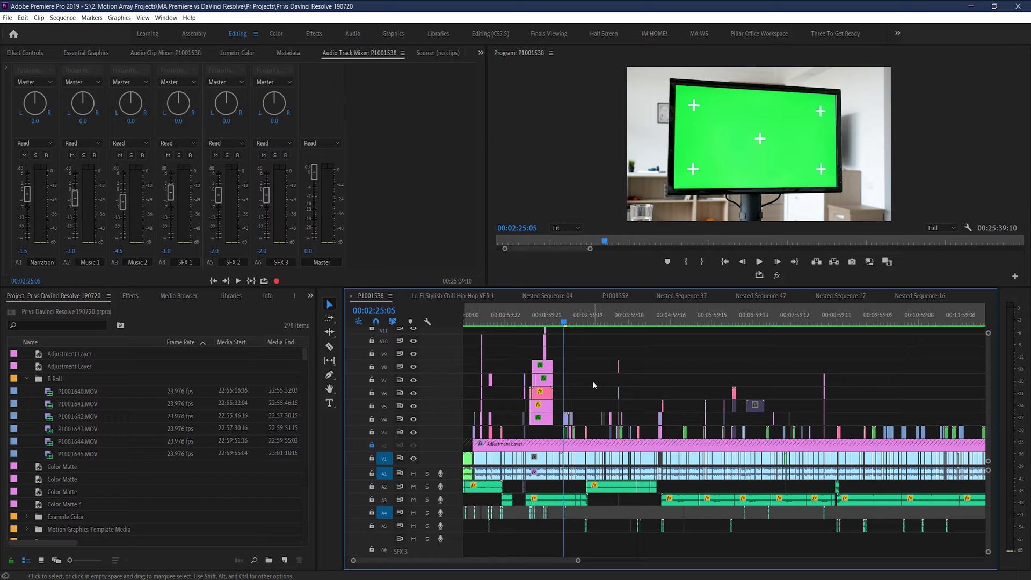
Step: Find the P1200358.mov green-screen clip near 00:02:21:13 and replace it with an After Effects composition
key(equal)
key(equal)
key(equal)
key(equal)
key(equal)
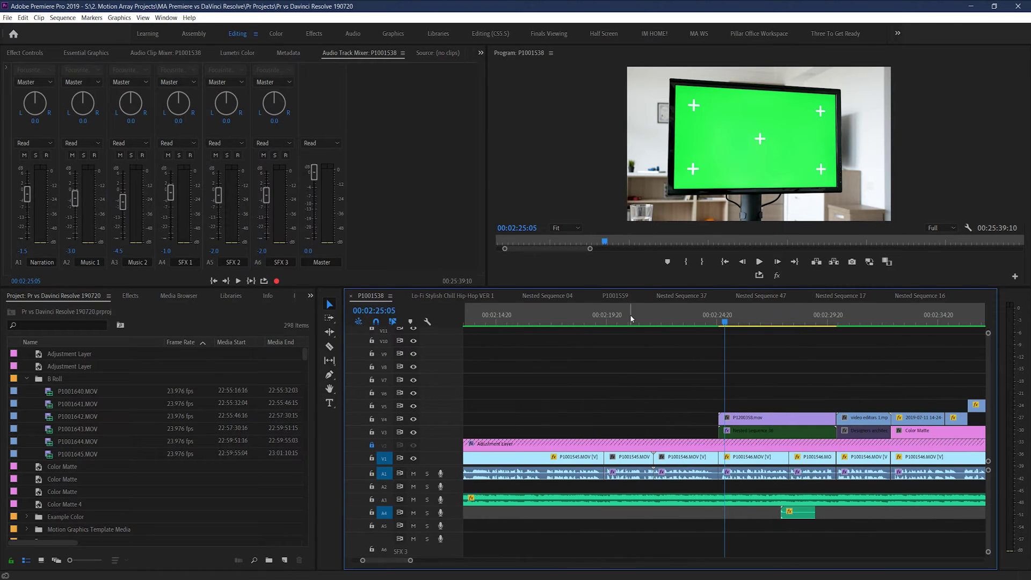
click(643, 323)
drag(645, 324, 768, 356)
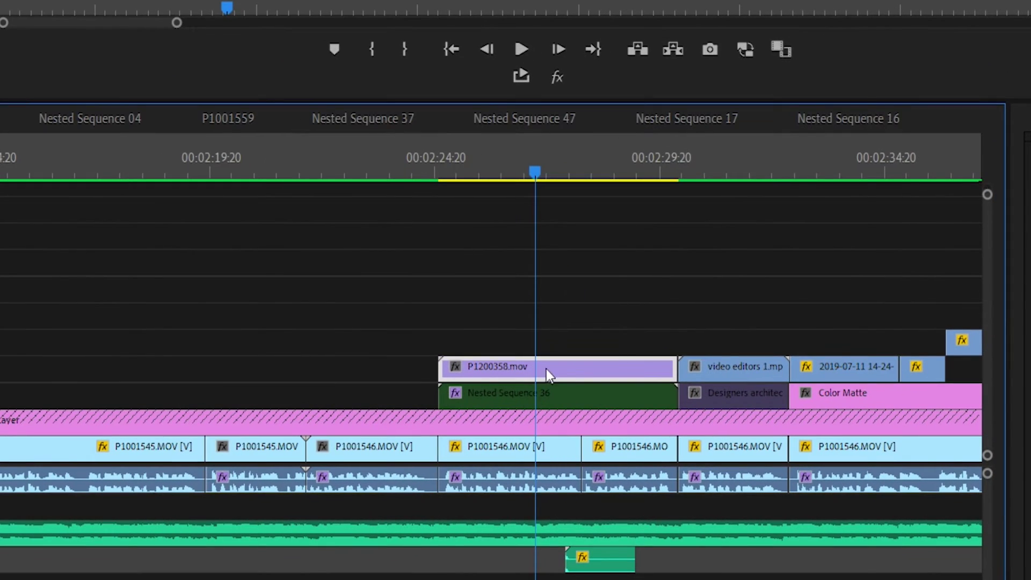
right_click(734, 406)
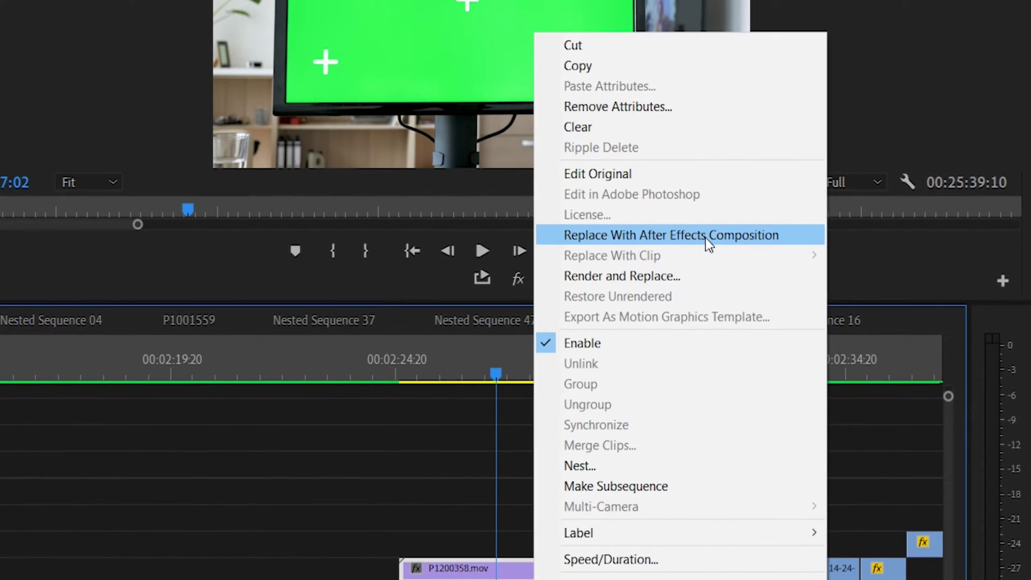
click(708, 177)
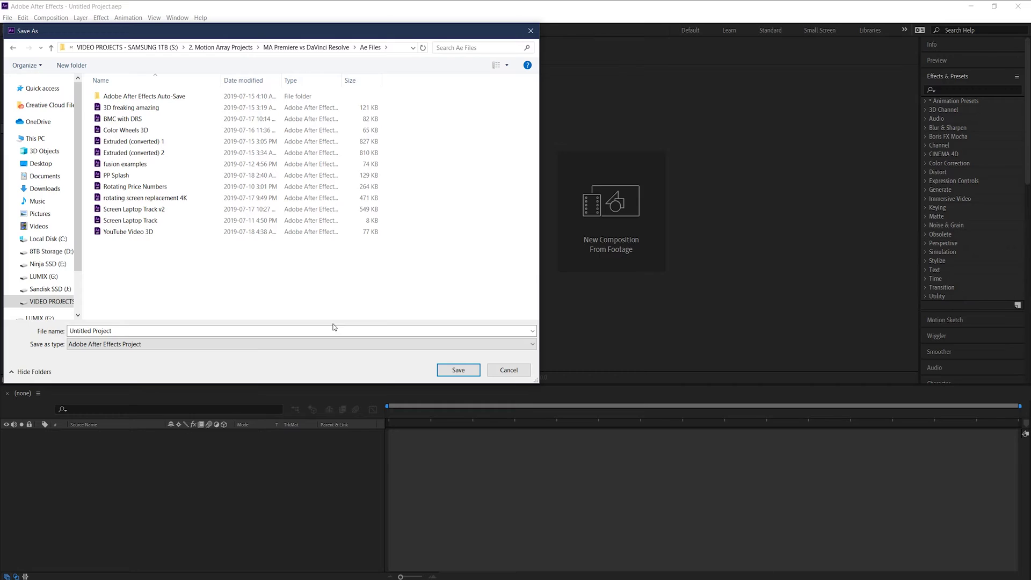
Step: Save the After Effects project as 'Computer Screen Replacement GS' and scrub the linked comp to its end
click(329, 331)
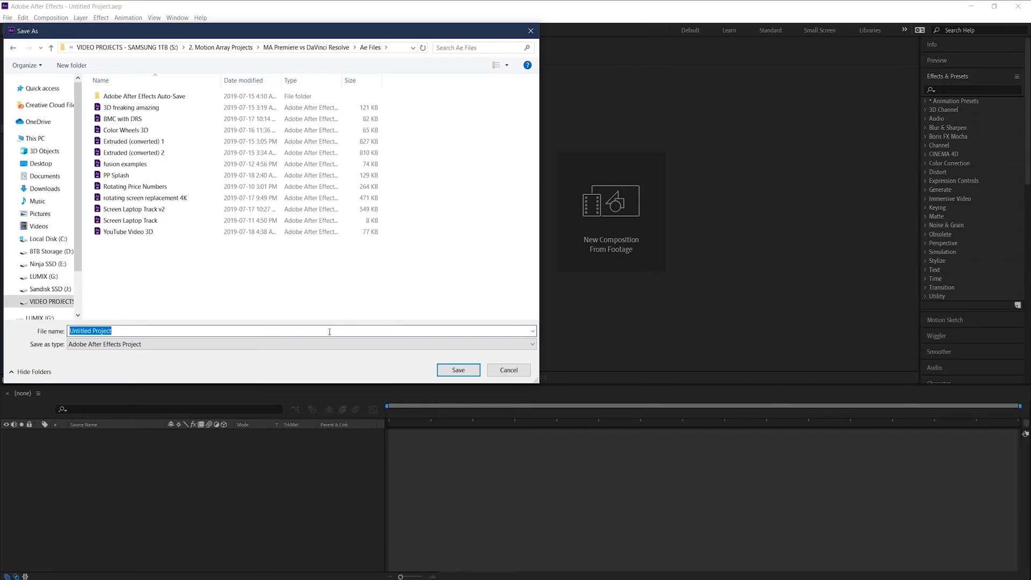
text(Computer Screen Replacement GS)
key(Return)
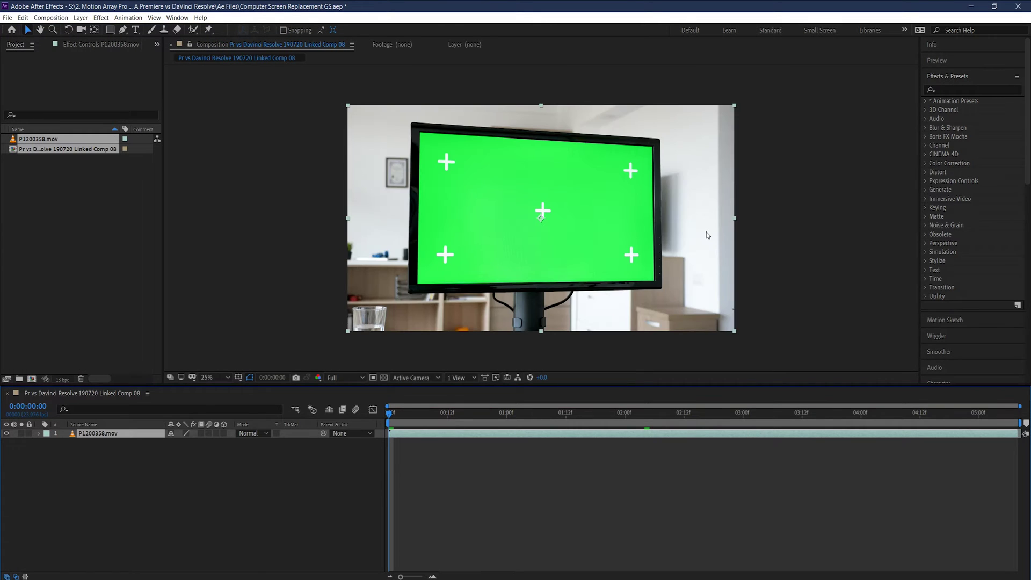
drag(388, 416, 551, 405)
key(alt+Tab)
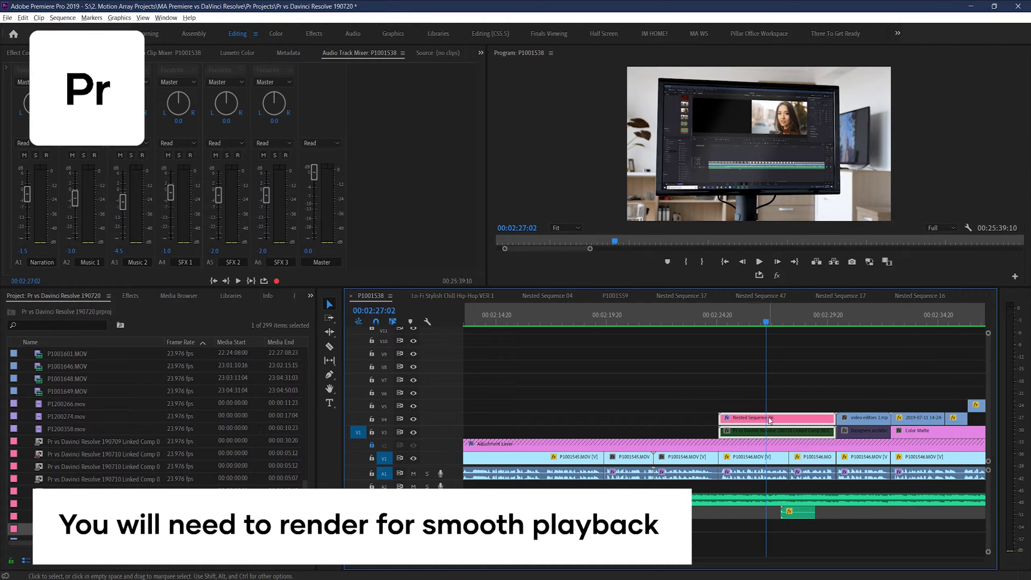
Step: Play and scrub the timeline between 00:02:26 and 00:02:43 to locate the screen-capture clips
key(space)
click(662, 339)
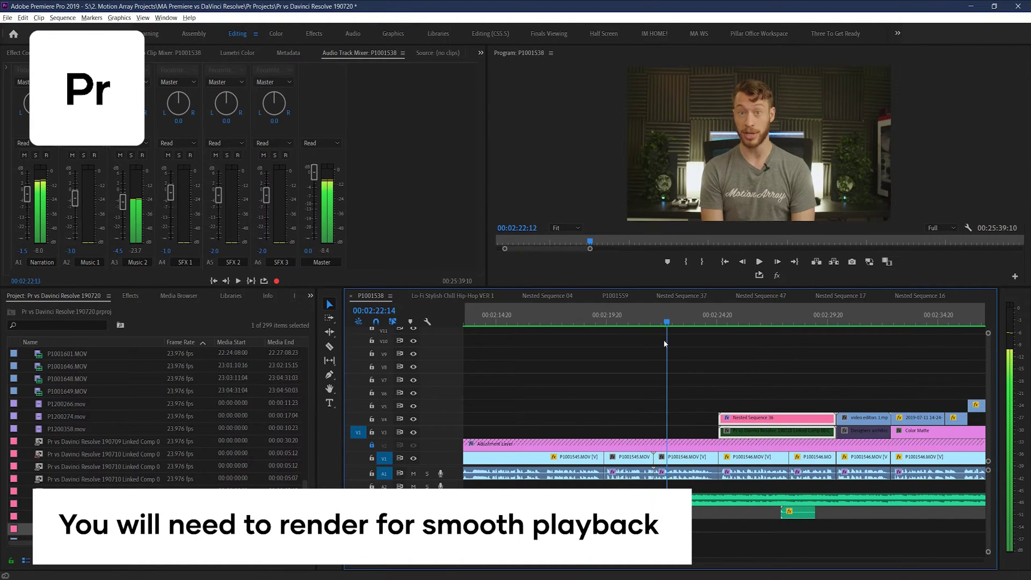
click(749, 343)
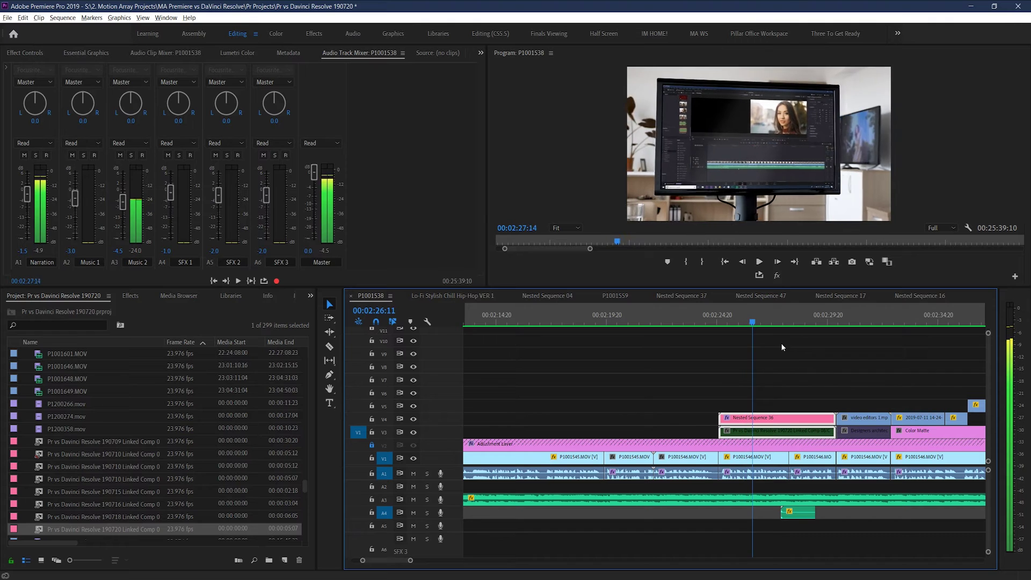
drag(795, 343, 766, 350)
key(minus)
key(minus)
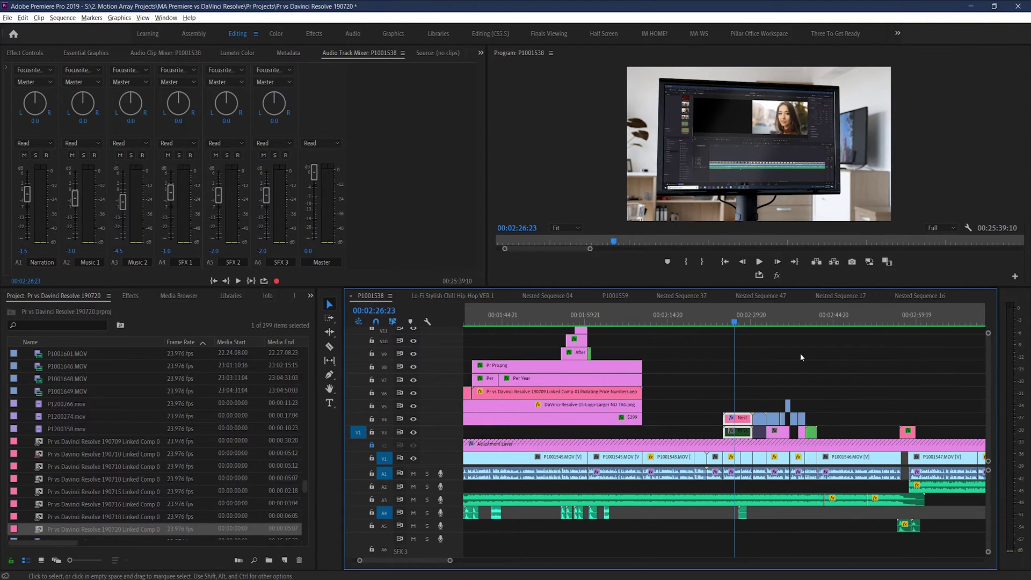
click(825, 323)
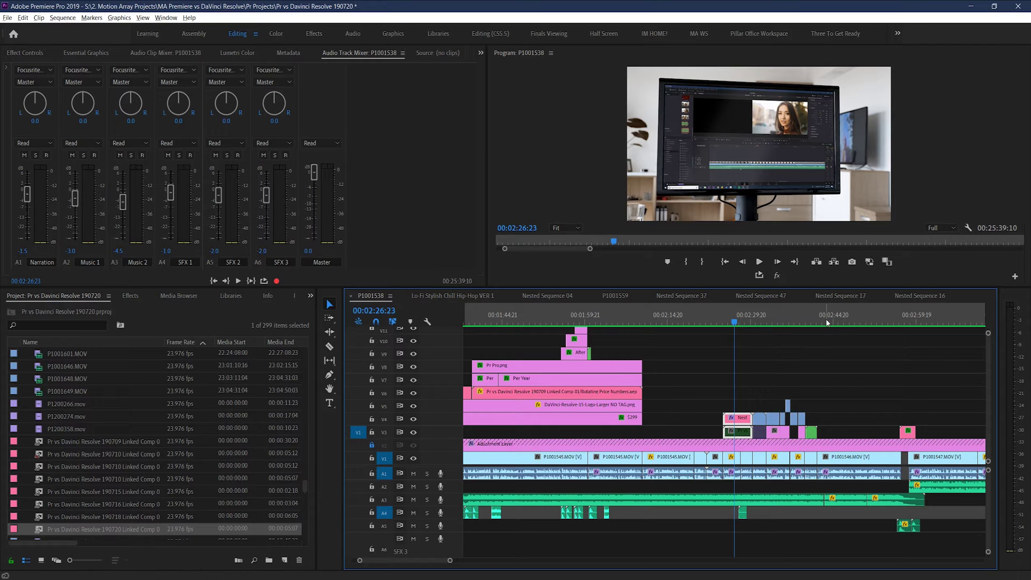
click(801, 322)
key(equal)
key(equal)
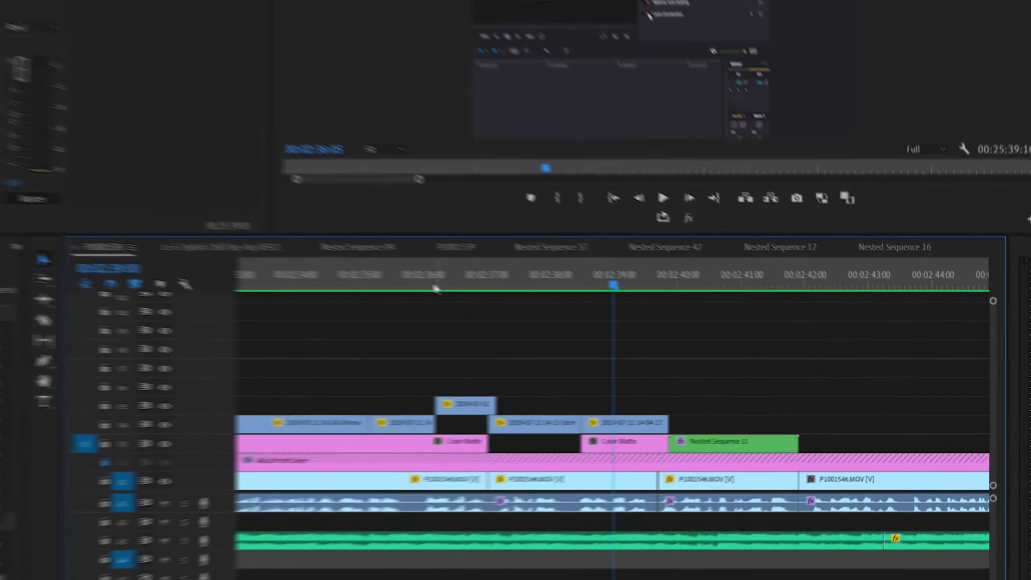
key(minus)
Step: Nest the seven screen-capture clips as Nested Sequence 54 and replace it with an After Effects composition
drag(511, 361, 660, 444)
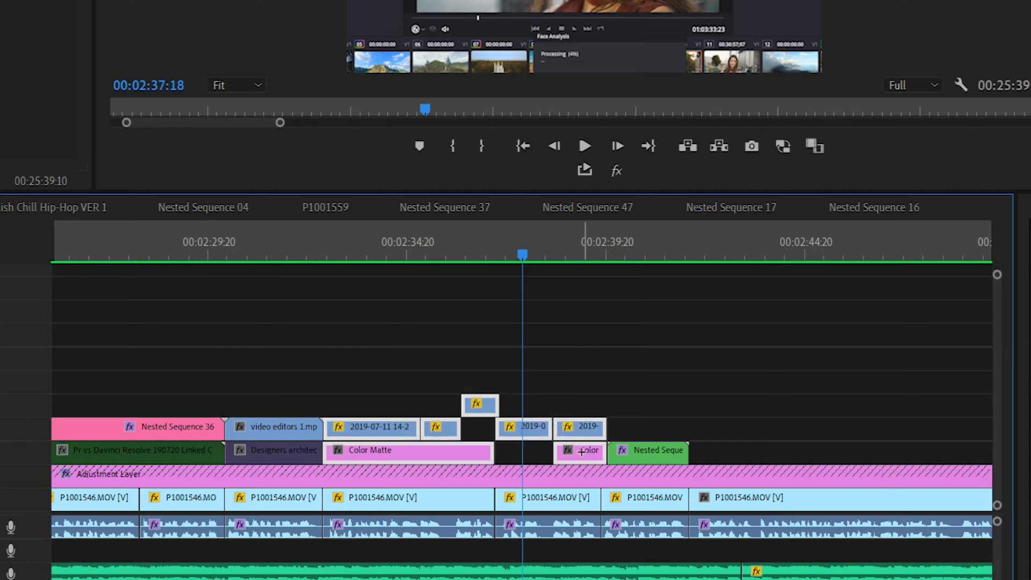
right_click(586, 425)
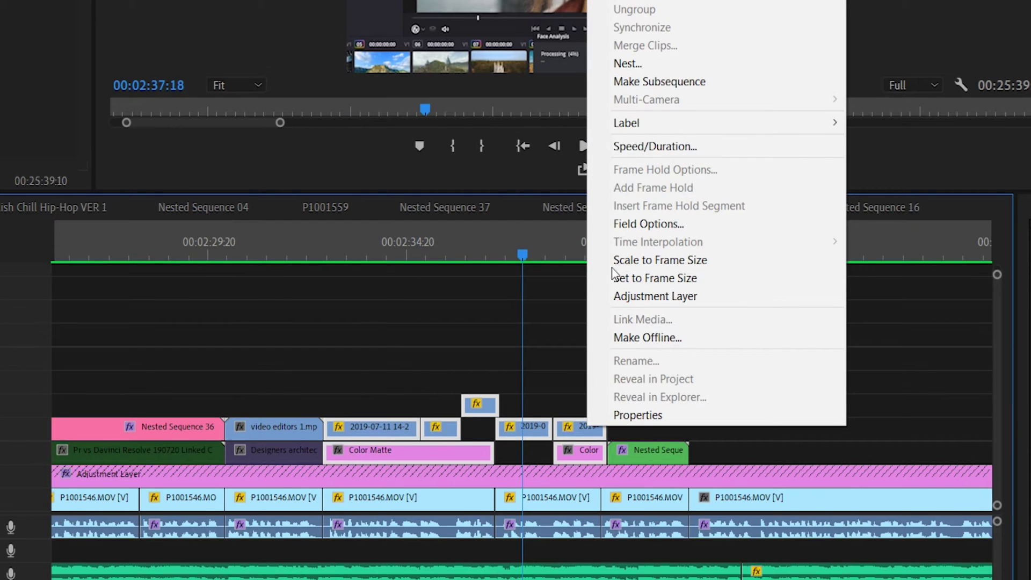
click(644, 69)
key(Return)
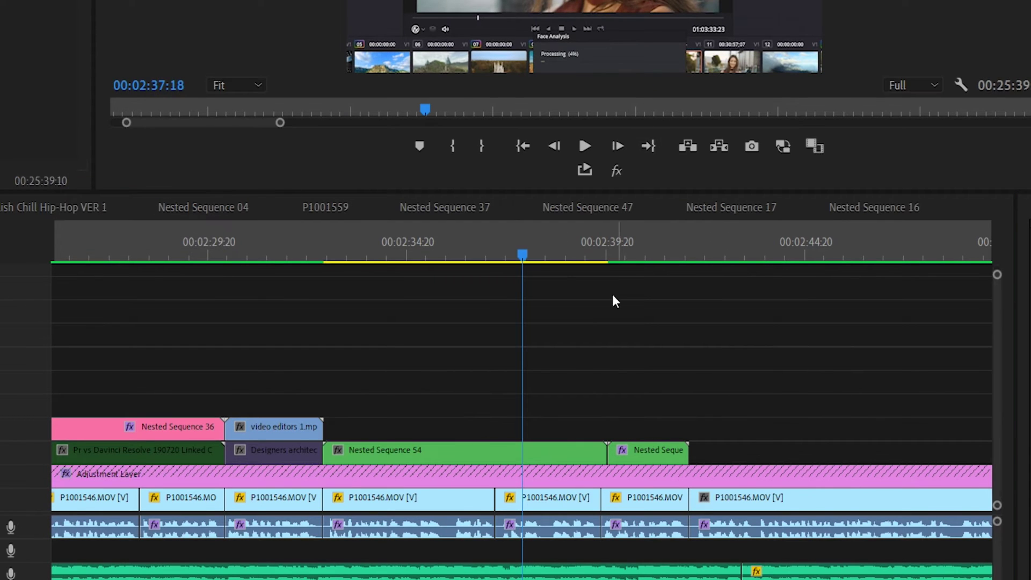
right_click(557, 449)
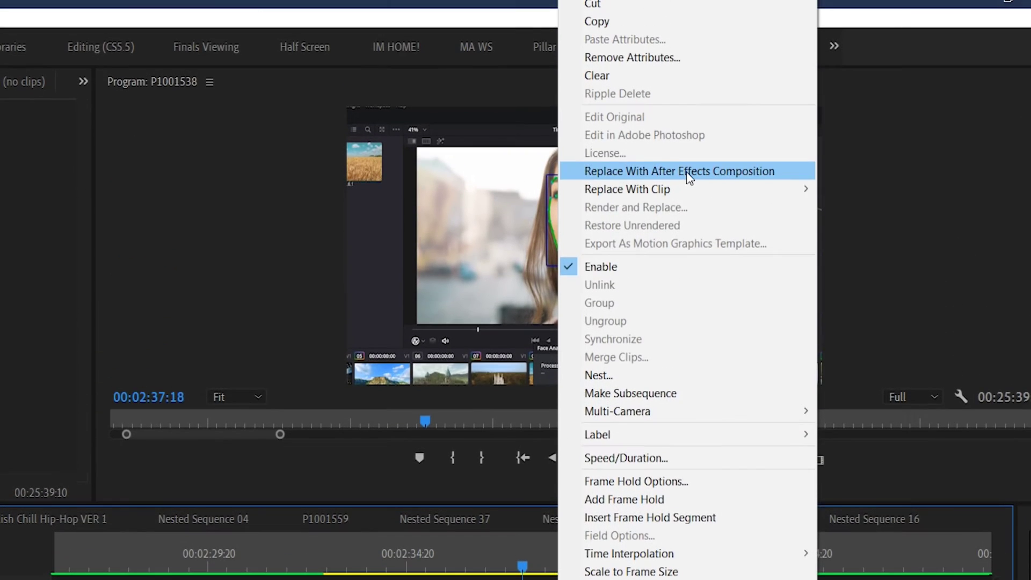
click(692, 188)
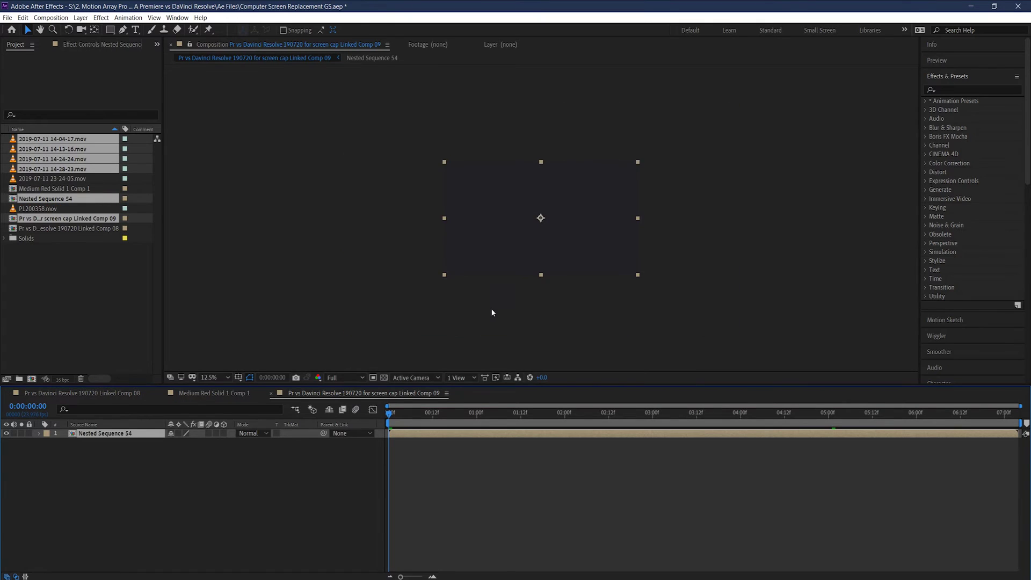
Step: Zoom the viewer to 25% and scrub through Nested Sequence 54 to 0:00:04:16
key(period)
drag(407, 416, 432, 414)
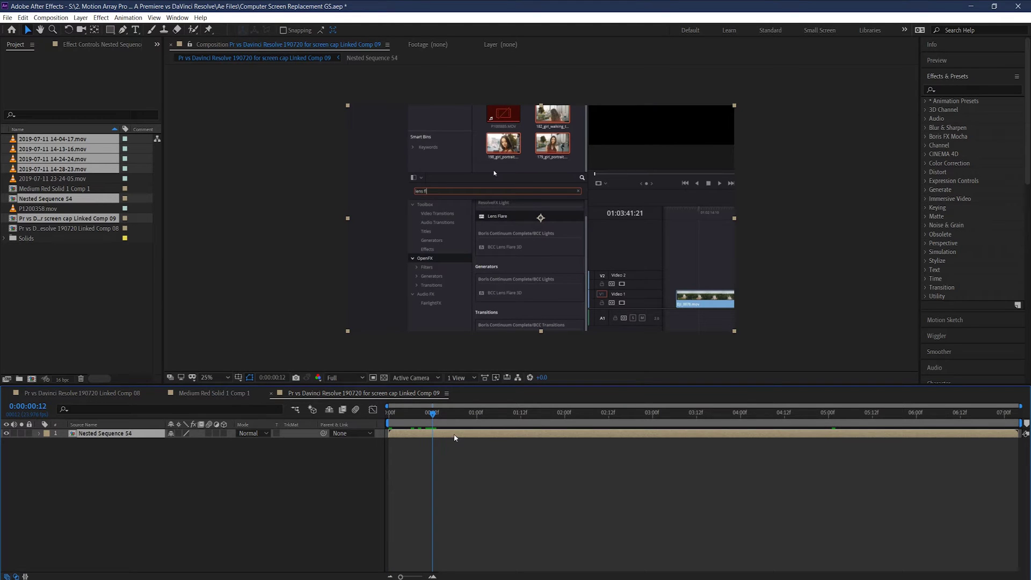
double_click(456, 437)
click(455, 415)
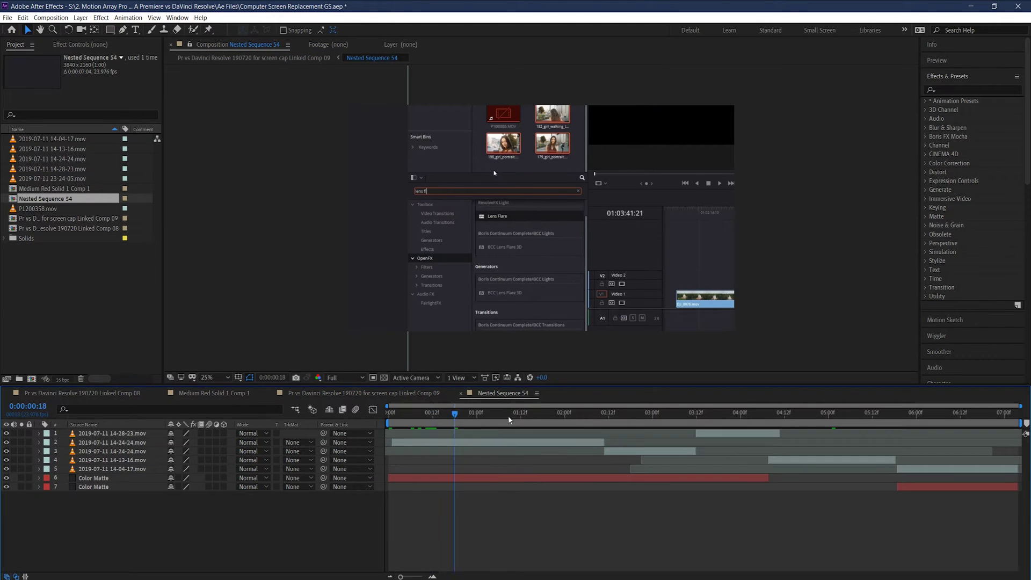
drag(508, 415, 481, 432)
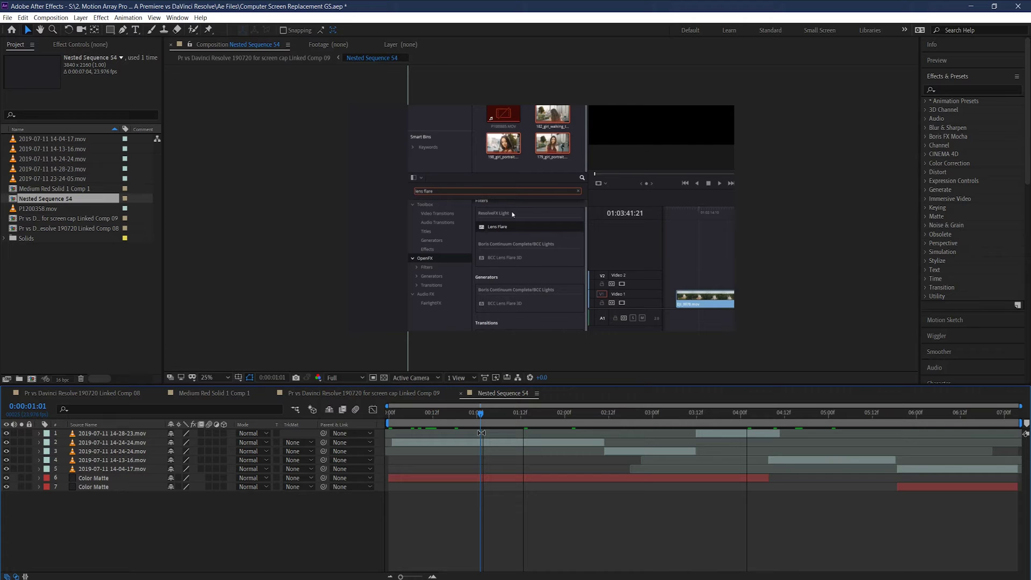
Step: Compare screen cap Linked Comp 09, Medium Red Solid 1 Comp 1 and Linked Comp 08, ending on Linked Comp 08
click(414, 393)
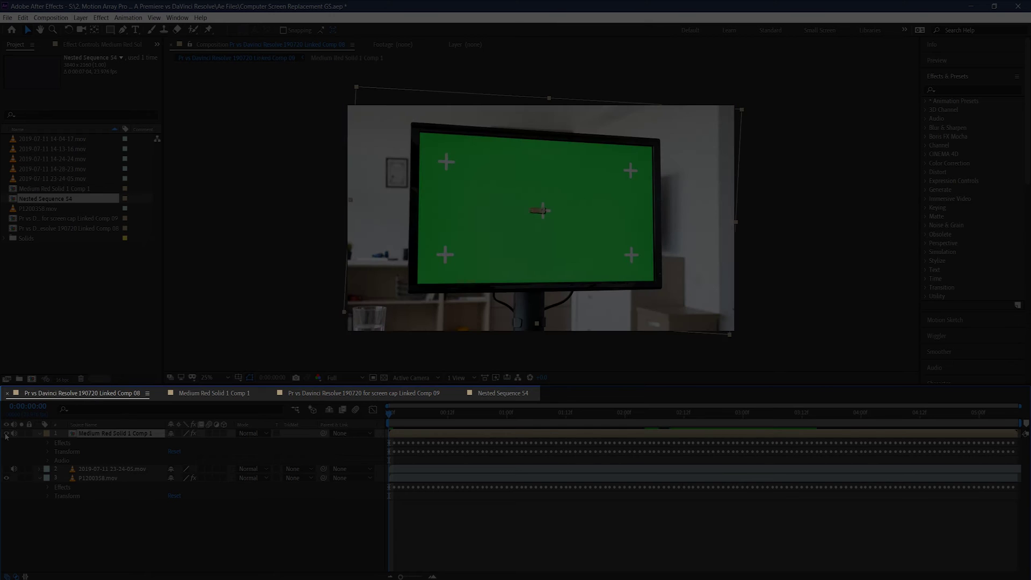
click(6, 434)
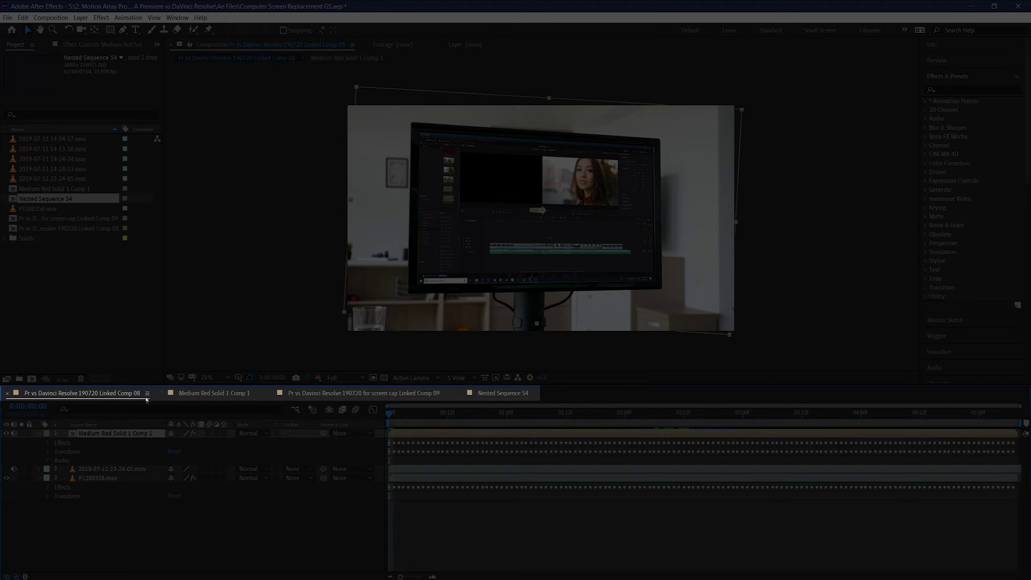
click(501, 394)
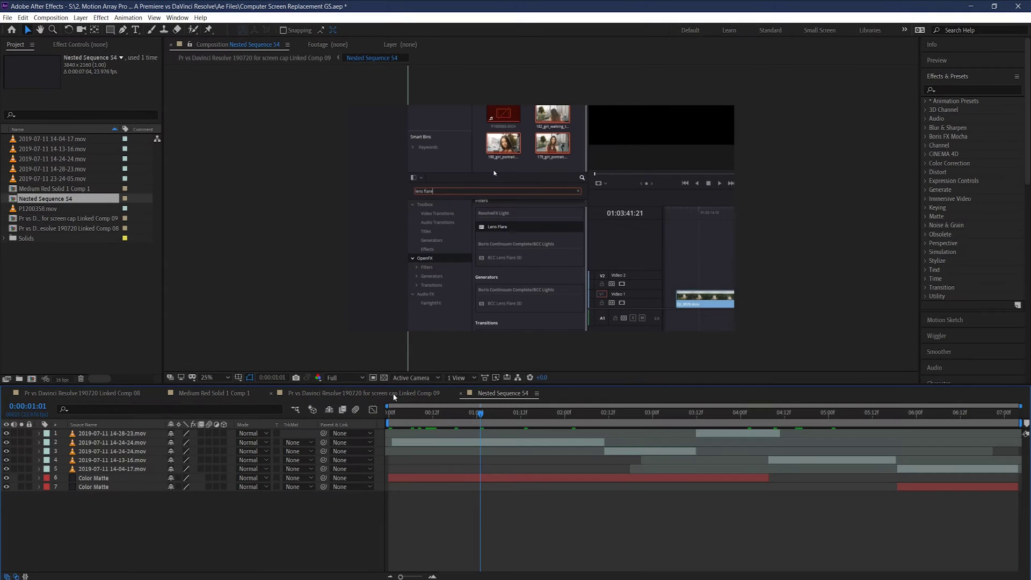
click(295, 394)
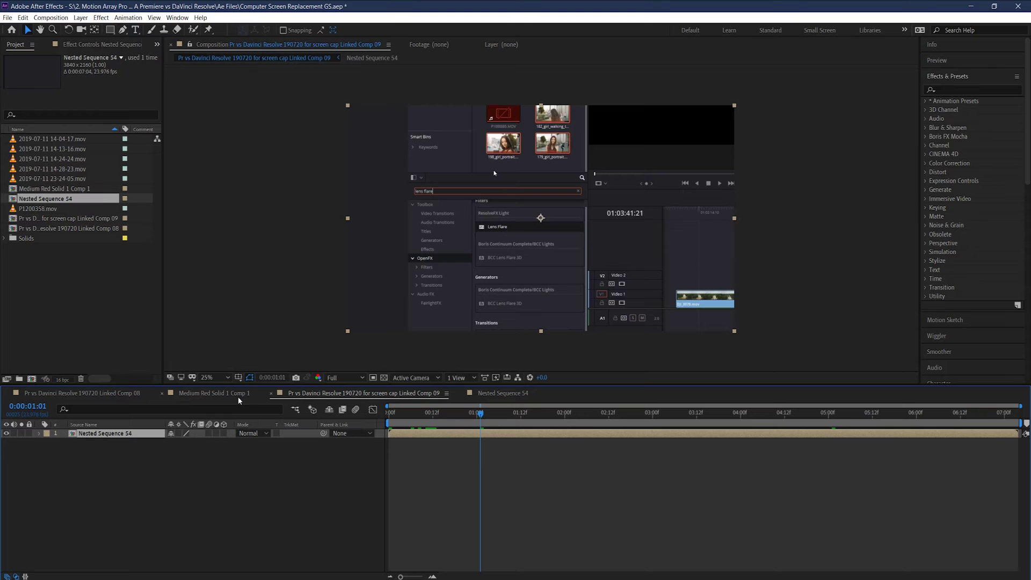
click(222, 394)
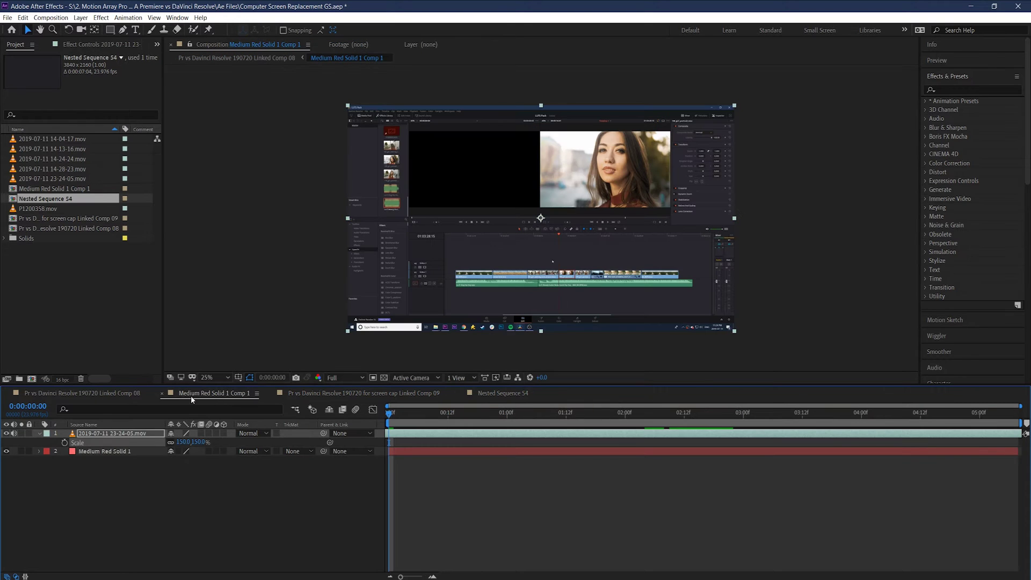
click(98, 394)
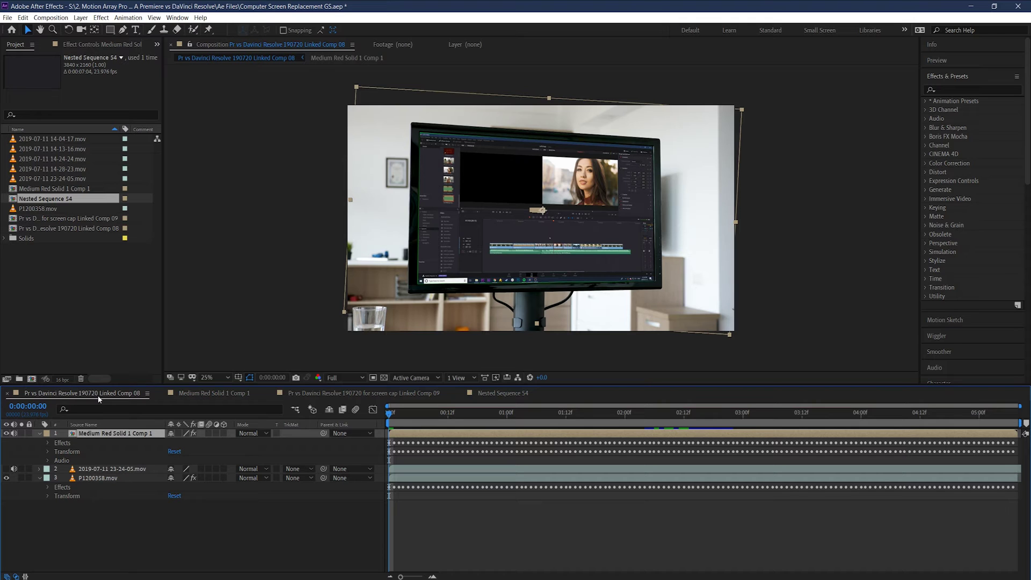
click(415, 395)
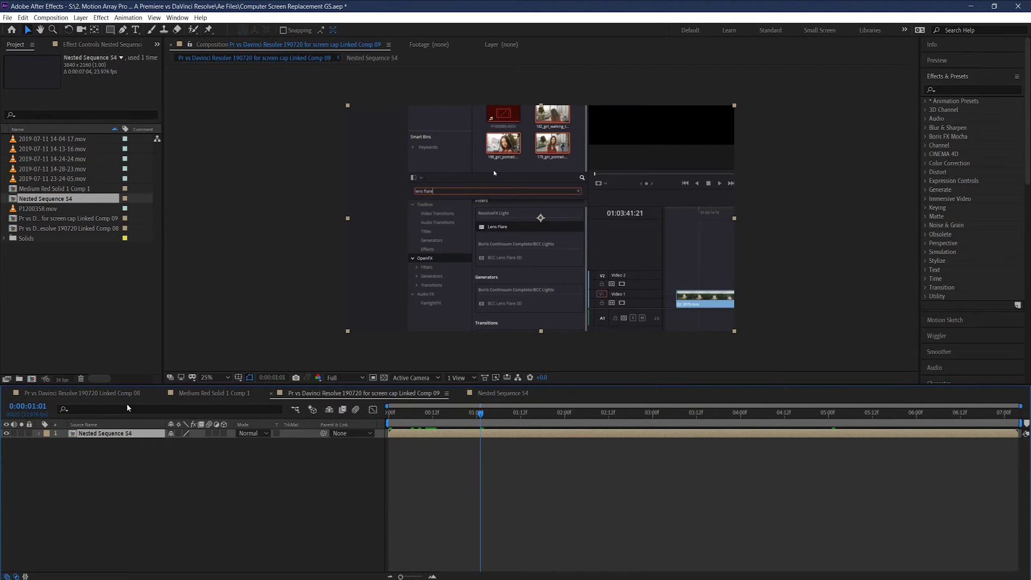
click(109, 394)
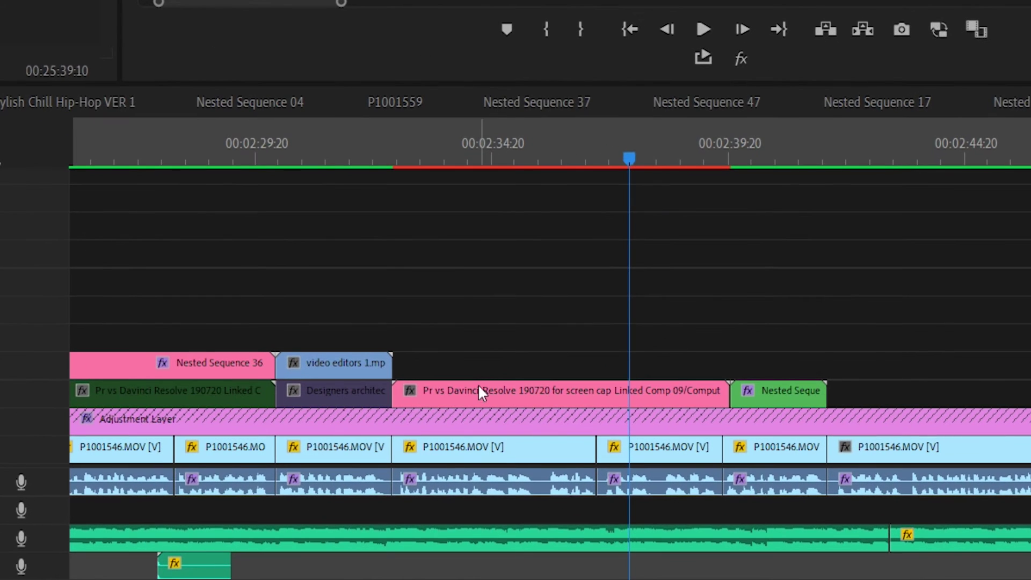
Step: Restore the linked comp to its unrendered Color Matte and 2019-07 clips and copy them to higher tracks
click(497, 394)
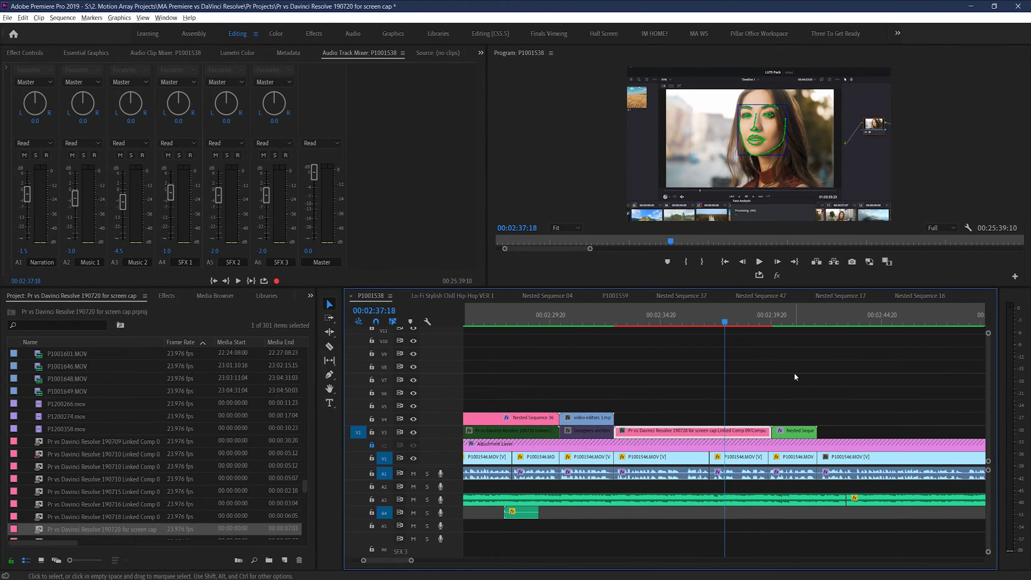
key(ctrl+shift+r)
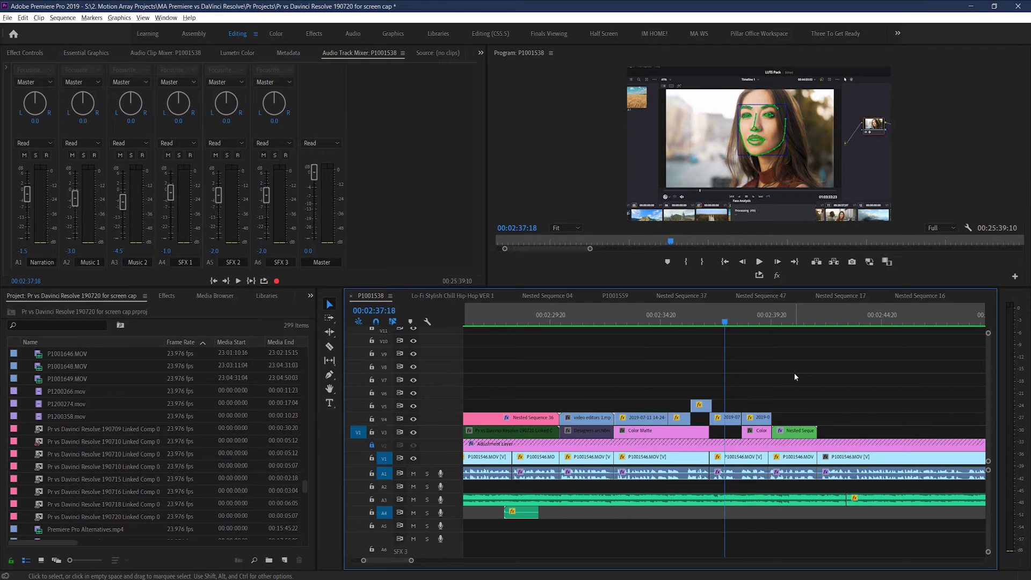
drag(693, 323, 731, 334)
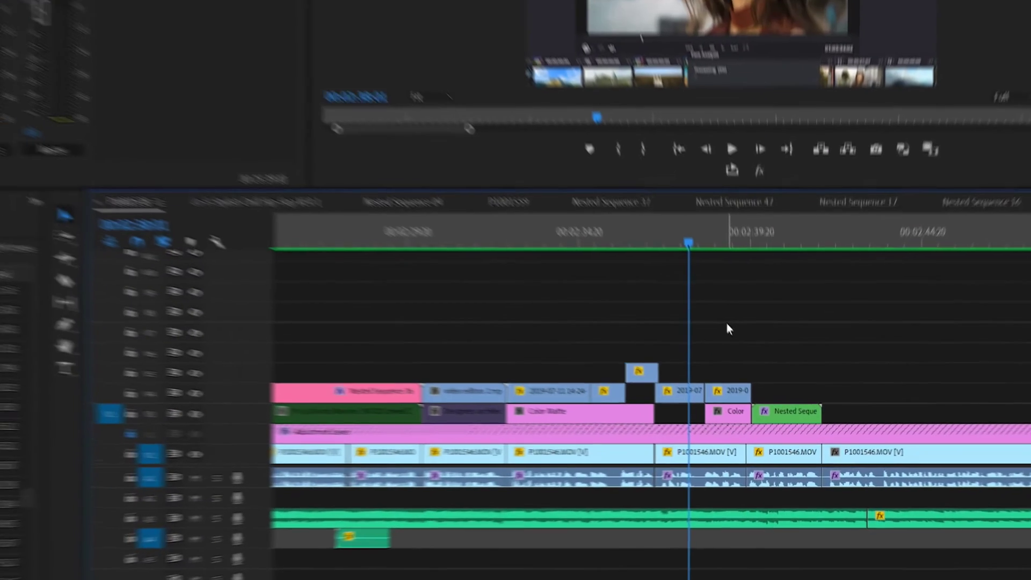
drag(754, 375, 647, 431)
drag(462, 395, 501, 302)
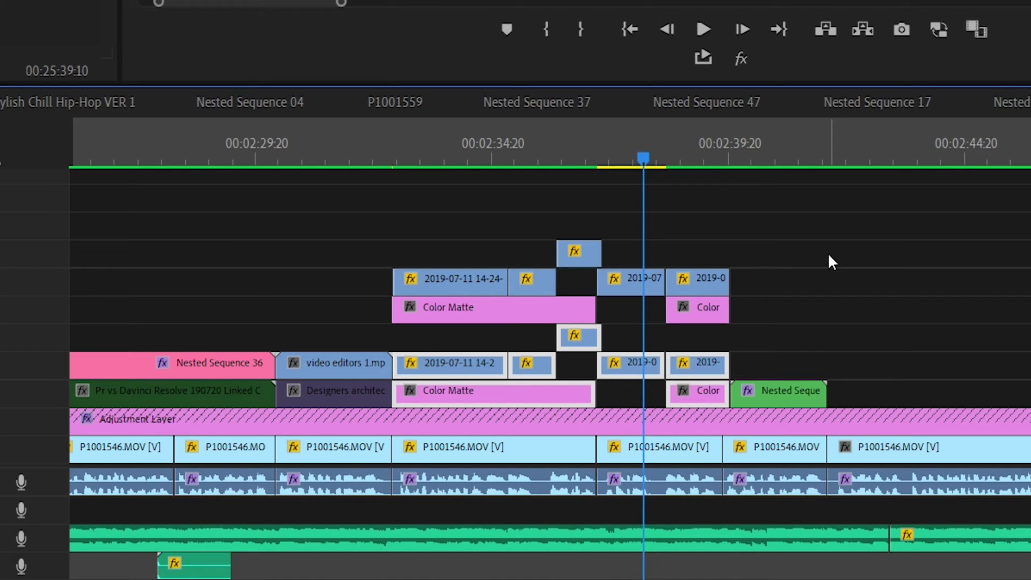
Step: Deselect the original clips and select the duplicated copies on the upper tracks
right_click(713, 366)
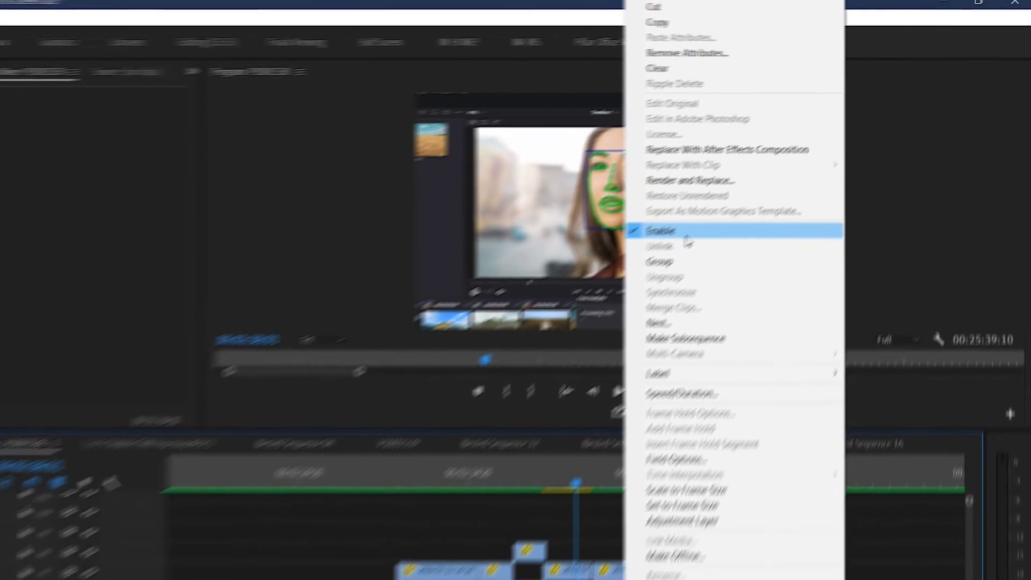
click(550, 324)
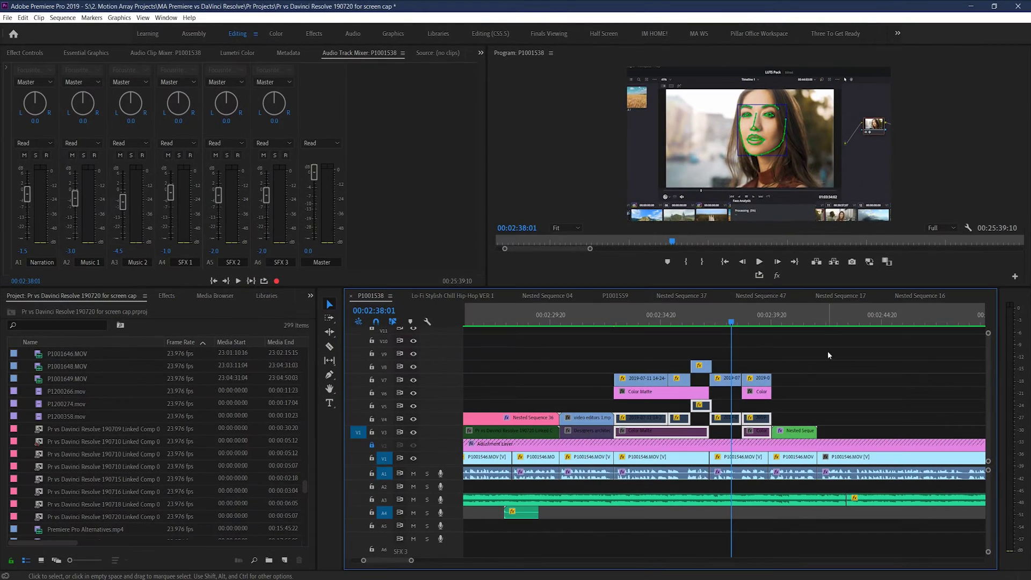
click(810, 385)
drag(789, 342, 647, 396)
Step: Replace the upper copies with an After Effects composition and disable that comp clip
right_click(648, 396)
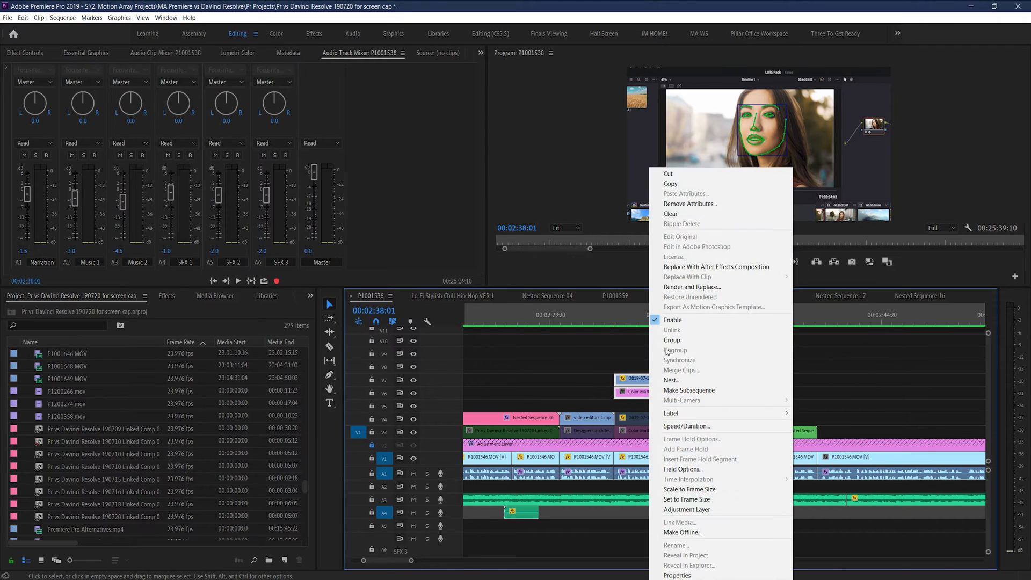
click(692, 267)
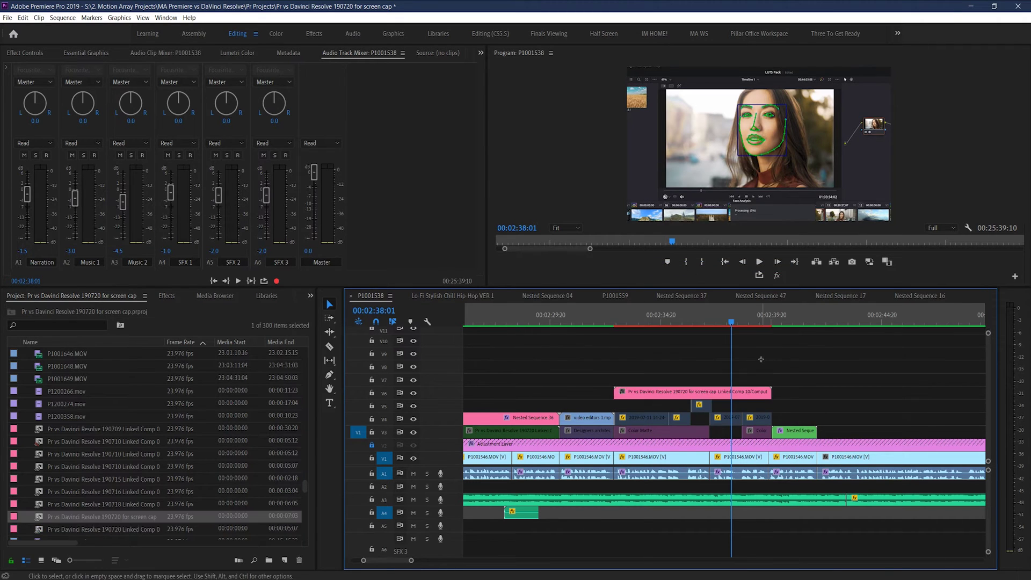
right_click(656, 400)
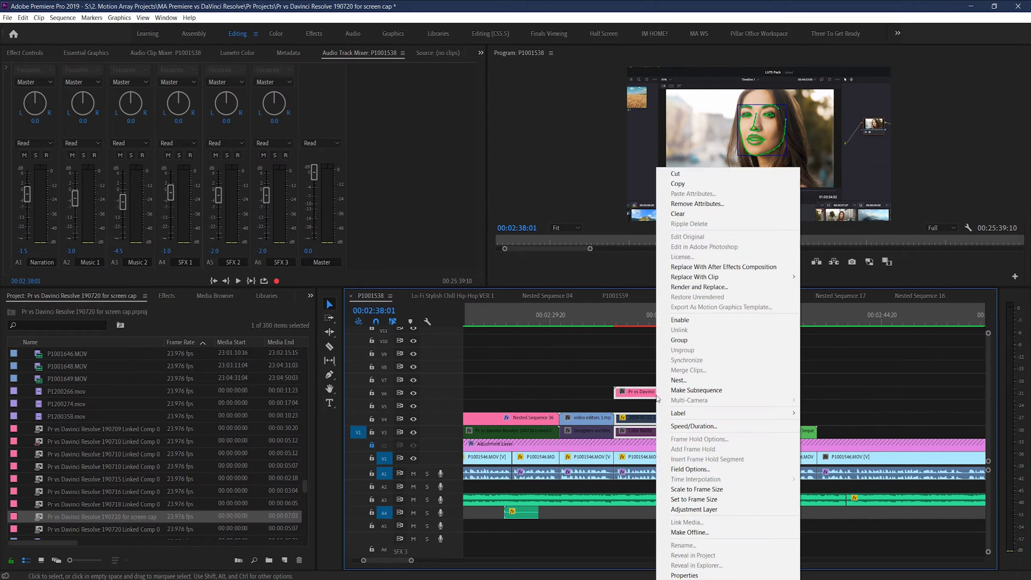
click(686, 319)
click(669, 363)
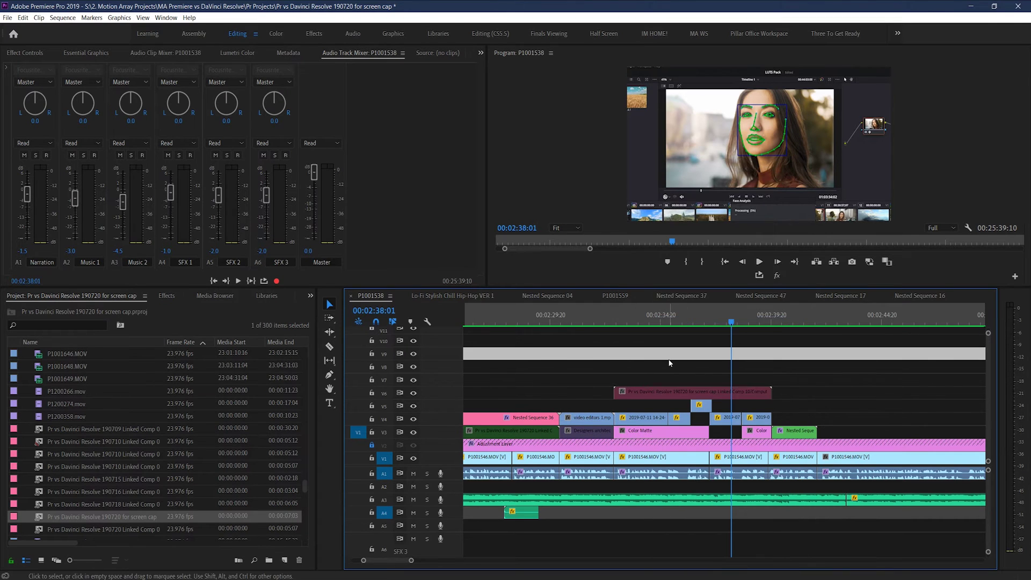
drag(625, 336, 742, 350)
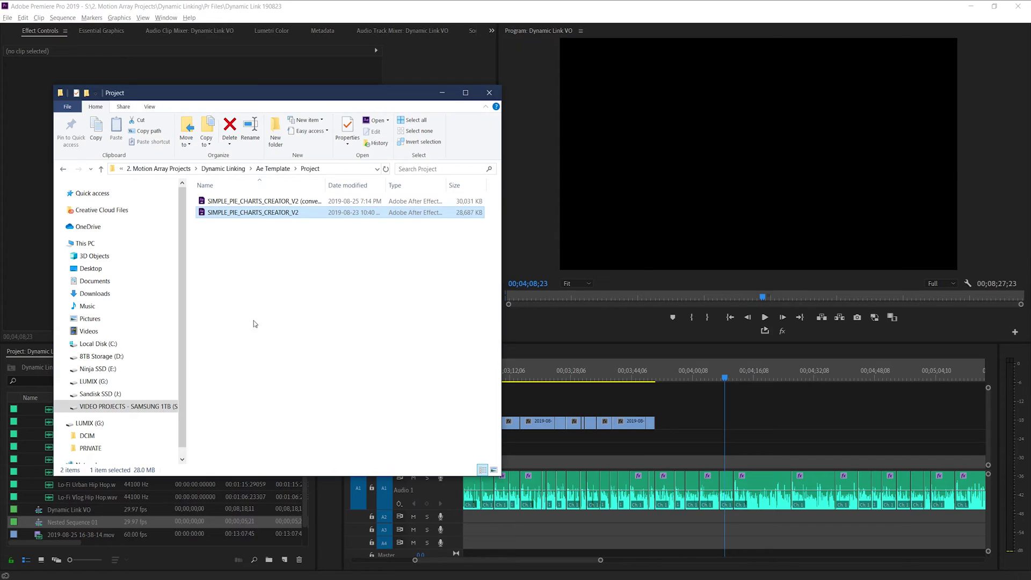
Step: Import *PREVIEW_RENDER from the pie charts project's SIMPLE_PIE_CHARTS_V2 > 02.RENDER_COMPS folder
drag(308, 200, 97, 507)
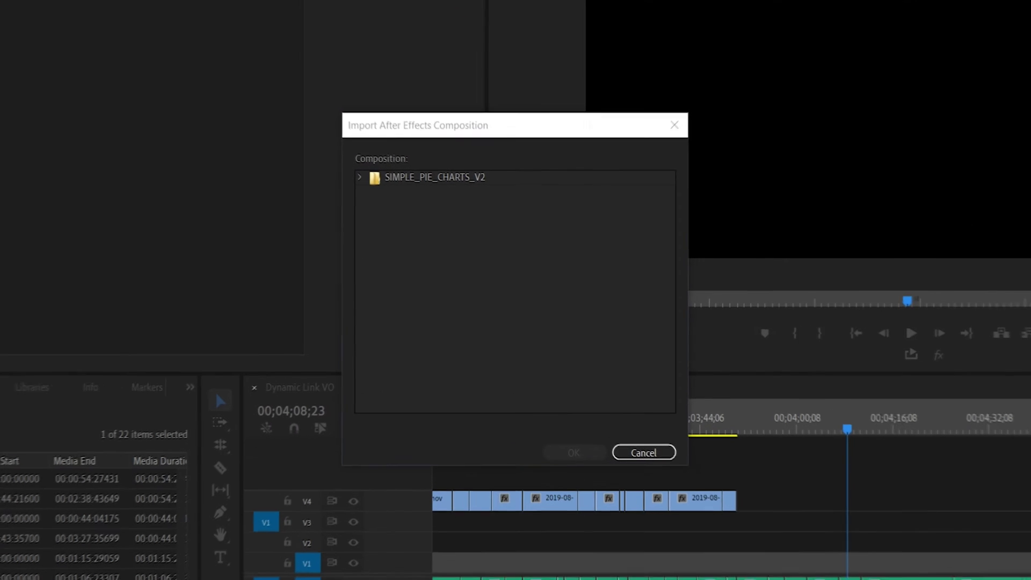
click(357, 176)
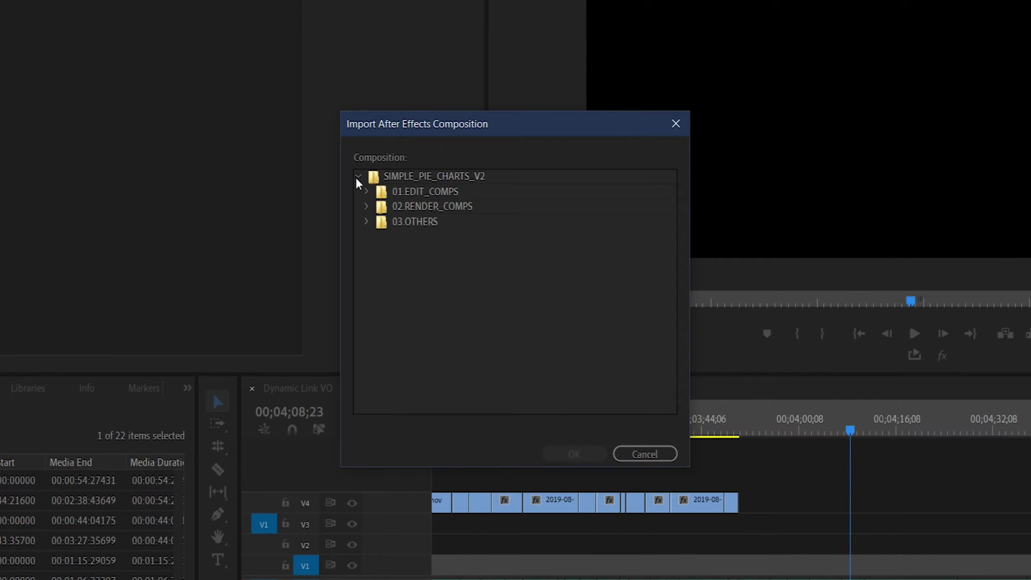
click(367, 208)
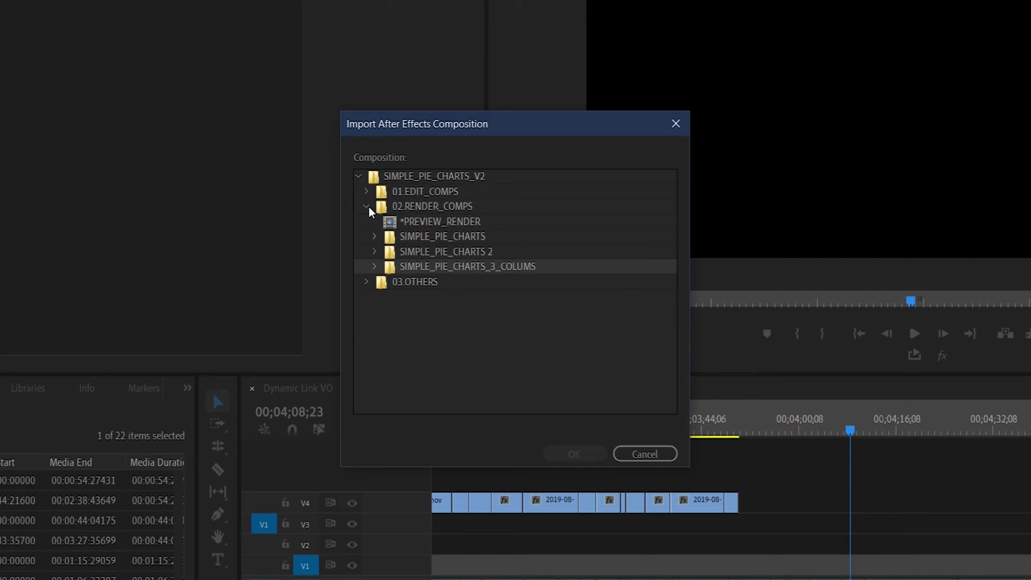
click(445, 222)
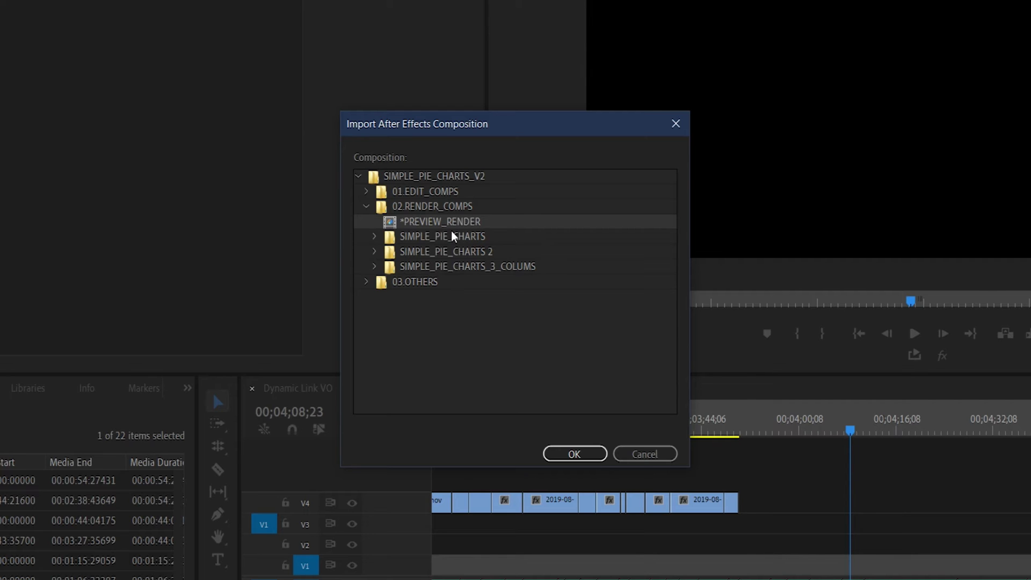
click(575, 458)
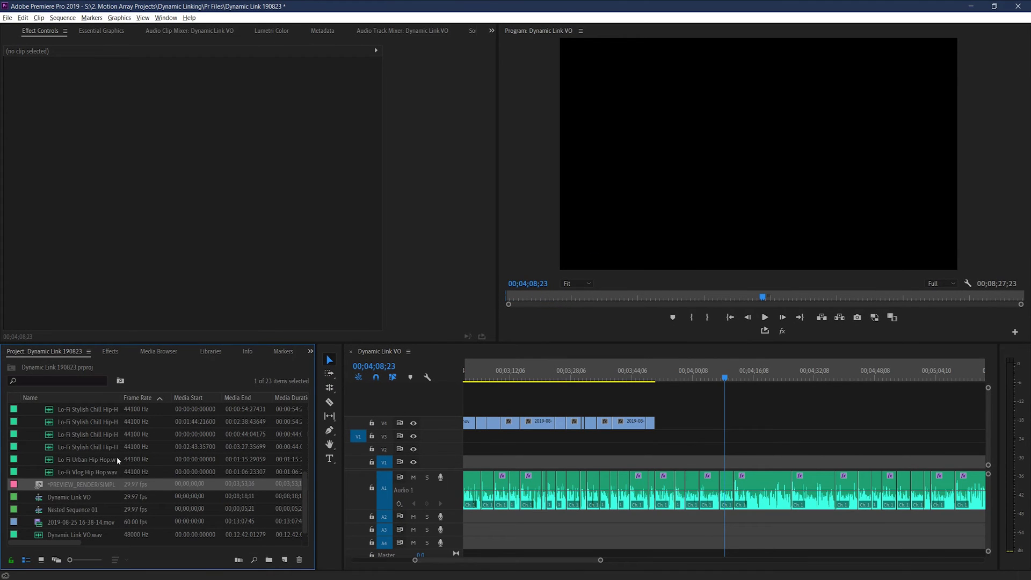
click(79, 473)
Step: Place *PREVIEW_RENDER video only on V4 and render an In/Out section ending at 00;04;22;02
double_click(78, 485)
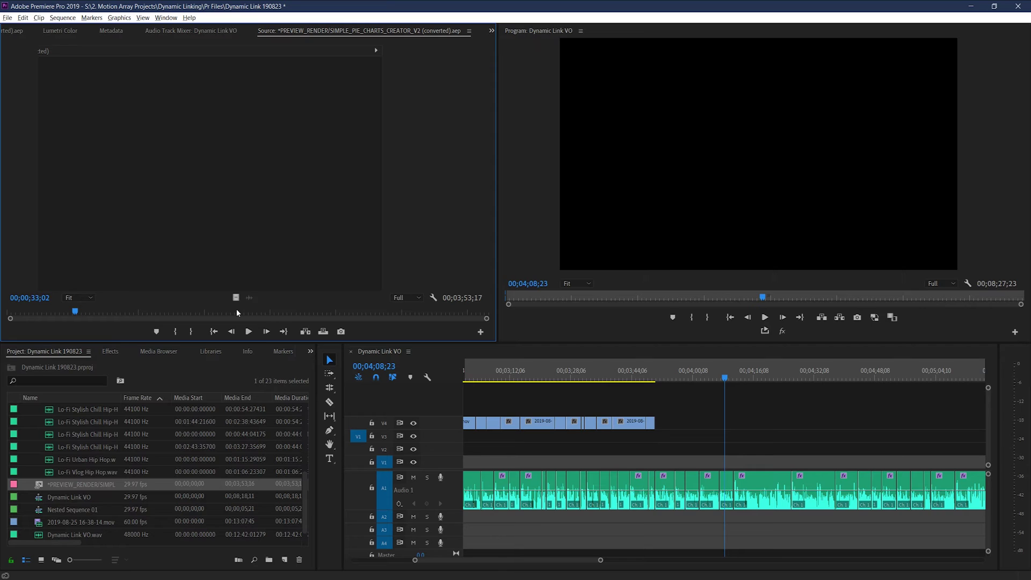
drag(236, 298, 658, 424)
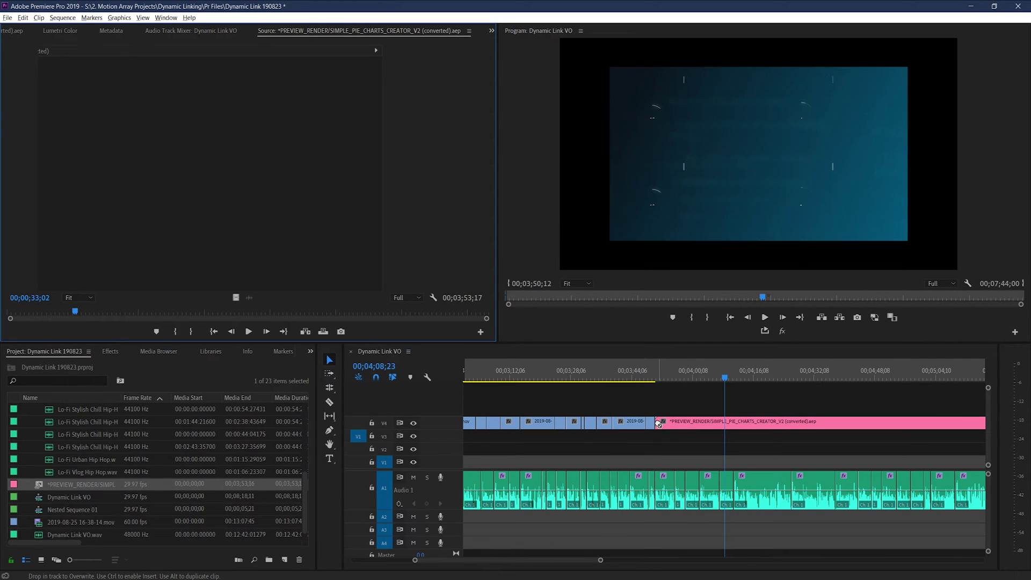
key(i)
click(765, 380)
mouse_move(765, 380)
mouse_down()
mouse_move(777, 379)
mouse_move(753, 379)
mouse_up()
key(o)
key(o)
key(Return)
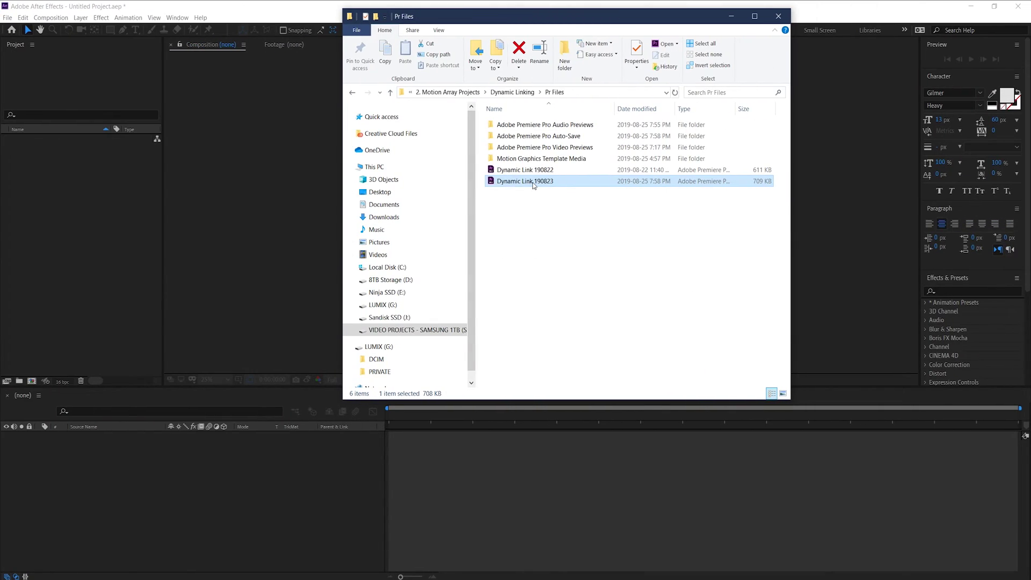
Step: Bring the Main Timeline sequence from Dynamic Link 190823.prproj into the After Effects project
drag(533, 185, 97, 250)
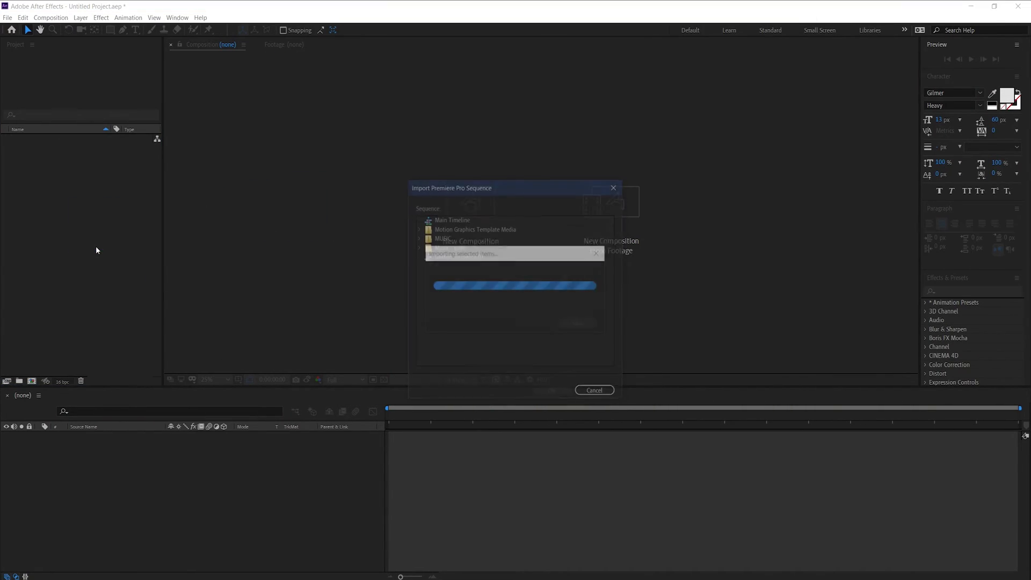
click(458, 220)
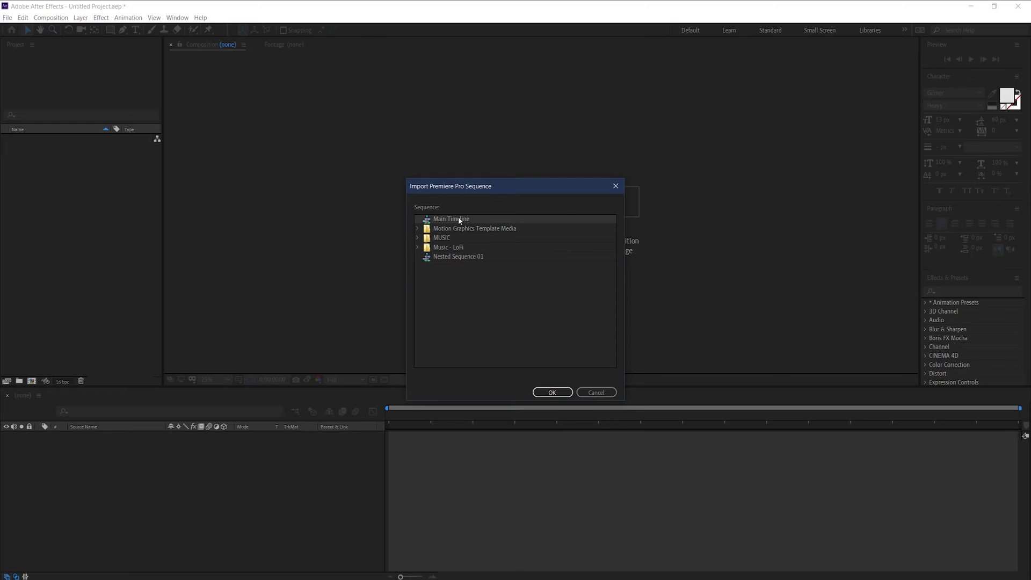
click(550, 393)
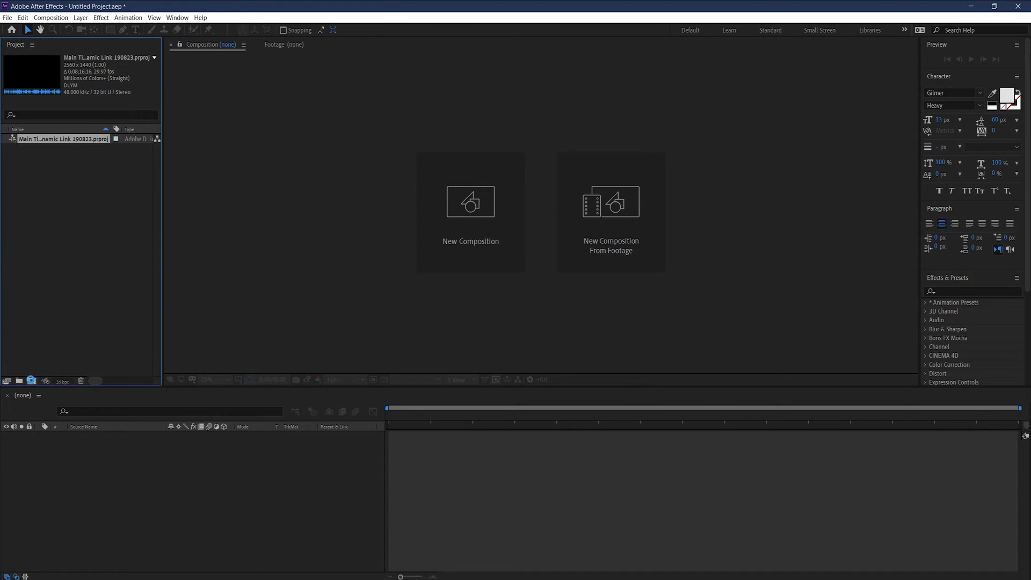
Step: Create a comp from Main Timeline and preview frames at about 01:48, 02:06, 02:45 and 02:55
click(31, 380)
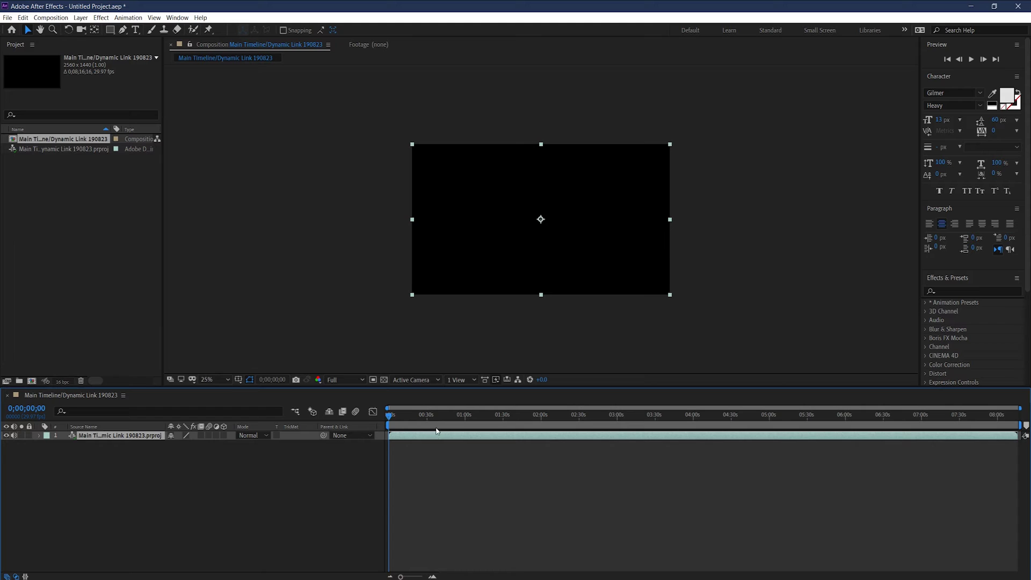
click(526, 416)
click(549, 417)
click(598, 416)
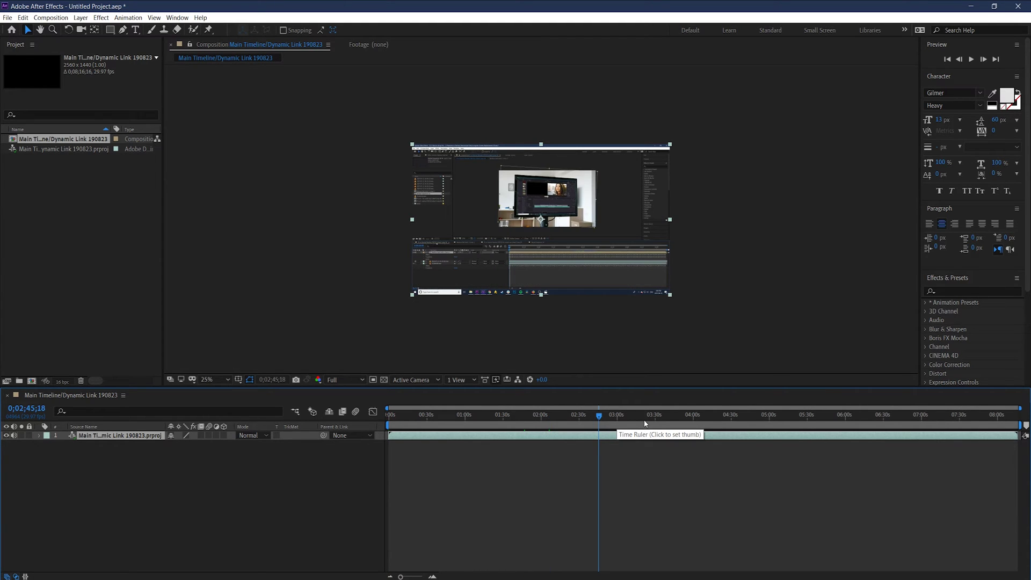
click(612, 422)
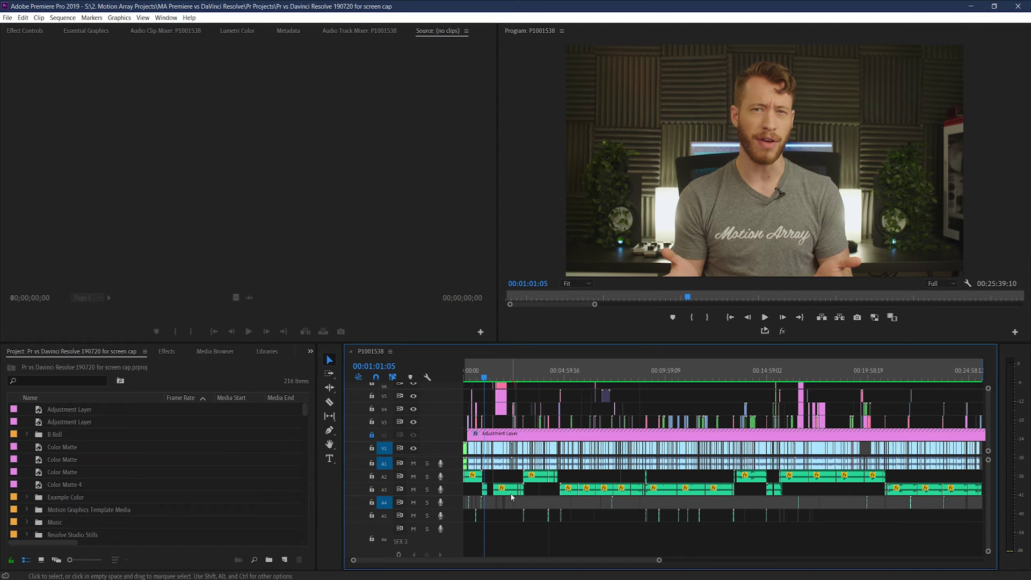
right_click(509, 489)
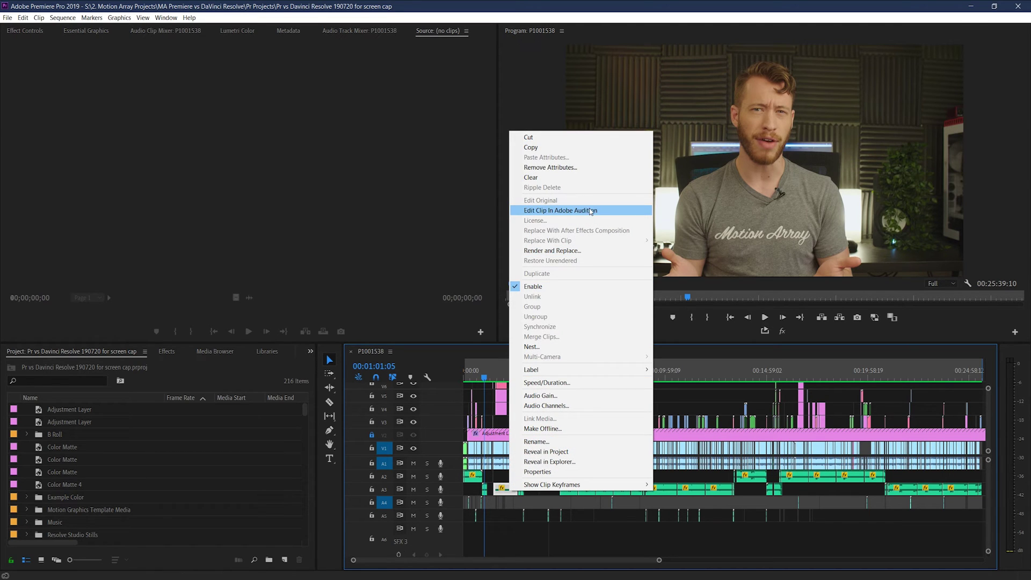
click(496, 539)
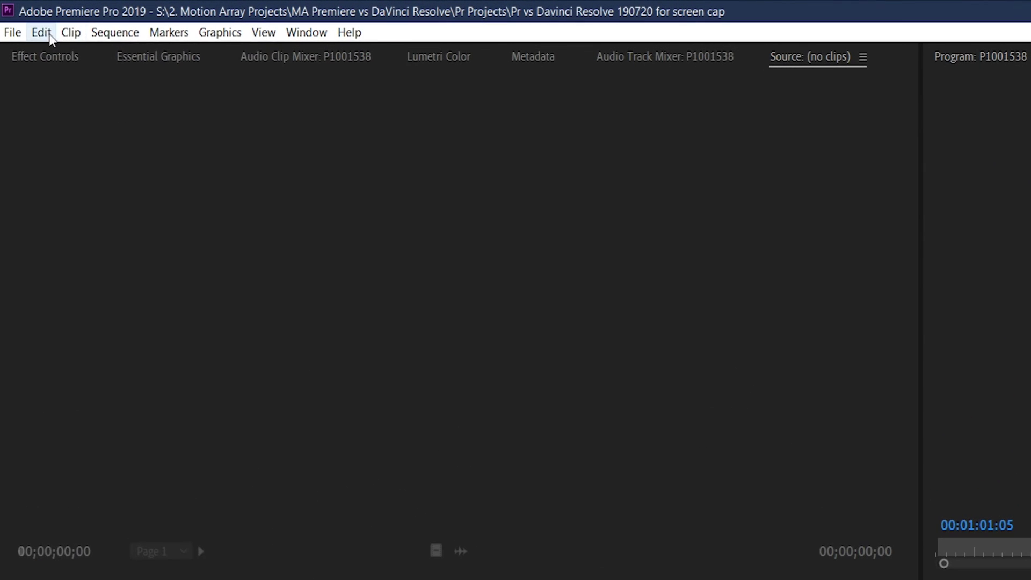
Step: Send the sequence to Audition as 'Audio Workflow for Video 1A', video via Dynamic Link, pan/volume kept
click(24, 18)
mouse_move(212, 481)
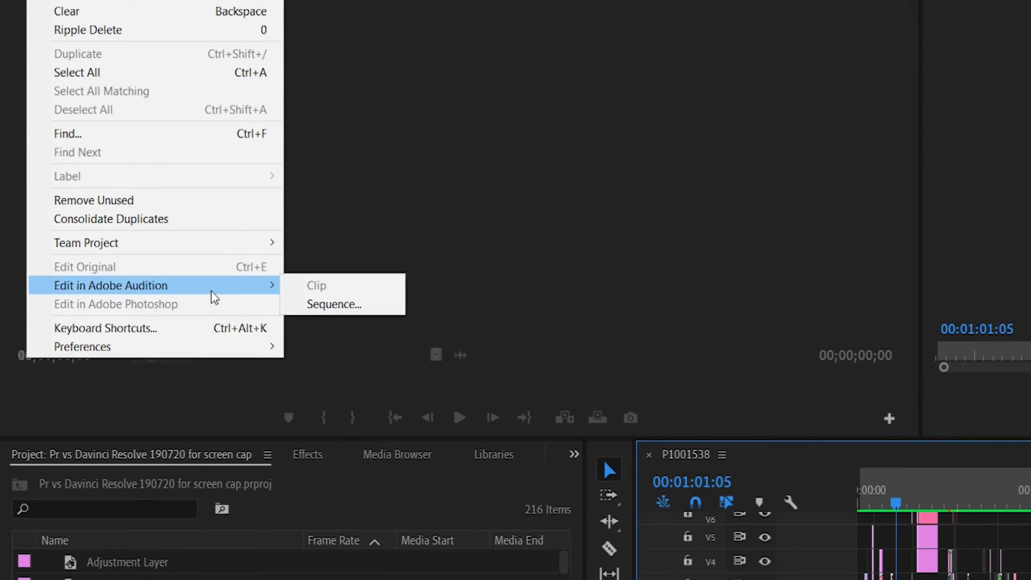
click(333, 303)
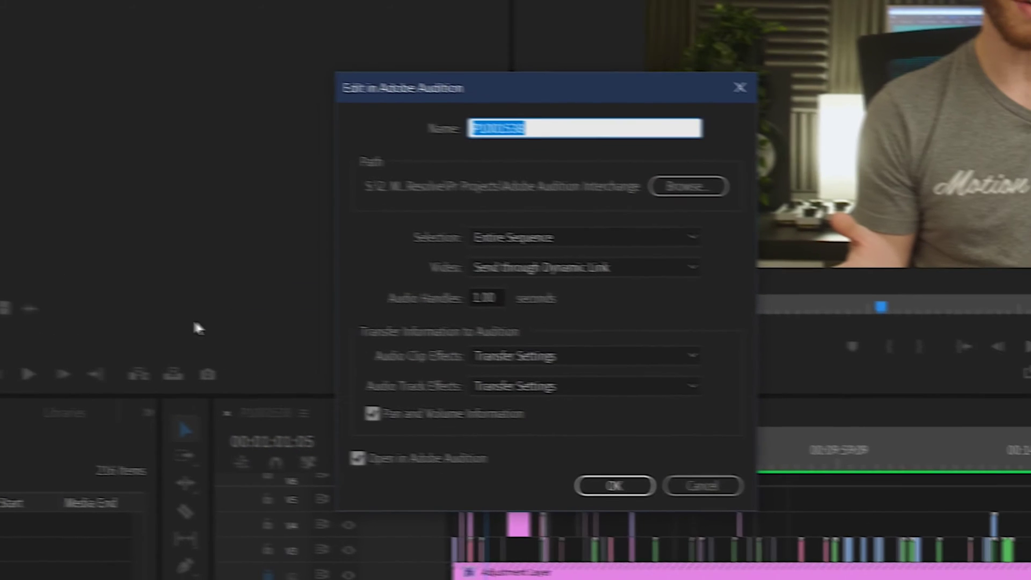
click(665, 268)
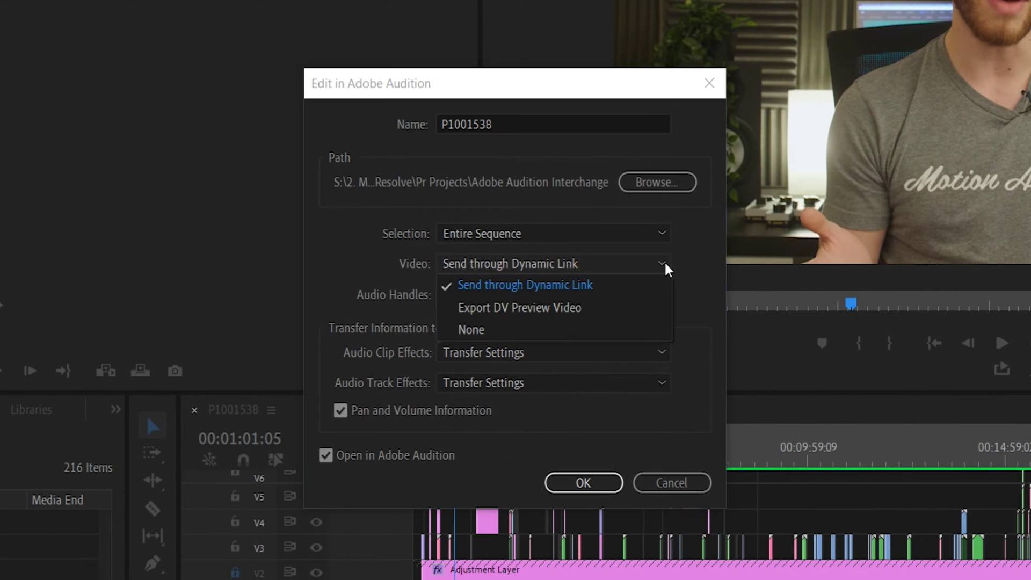
click(666, 268)
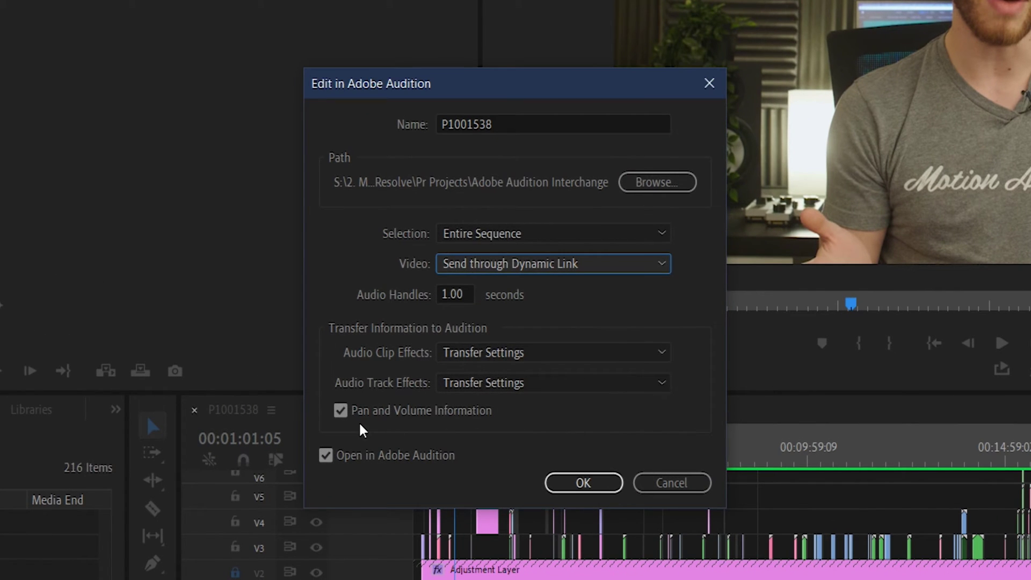
click(341, 411)
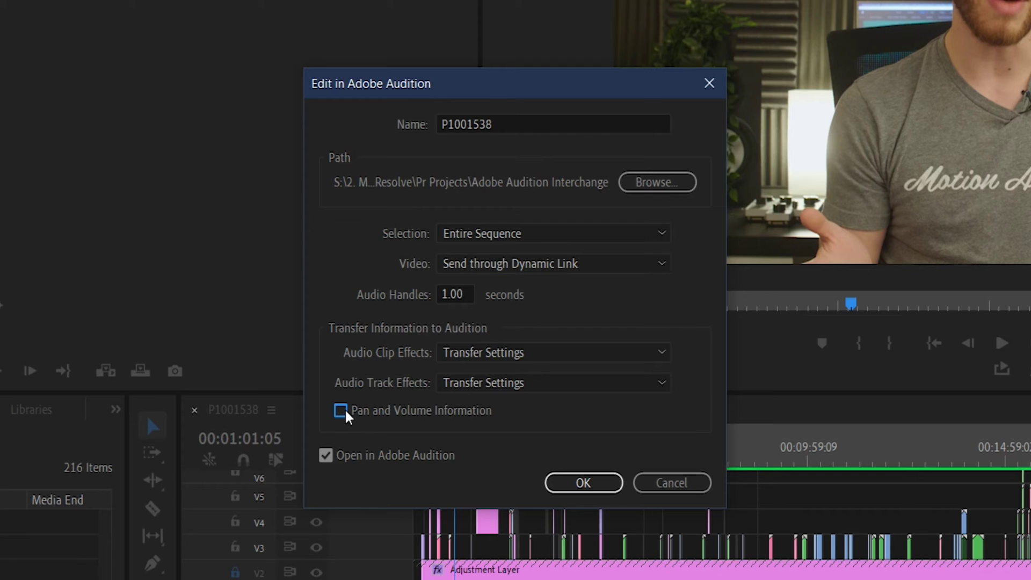
click(343, 413)
click(546, 120)
key(ctrl+a)
text(Audio Workfl)
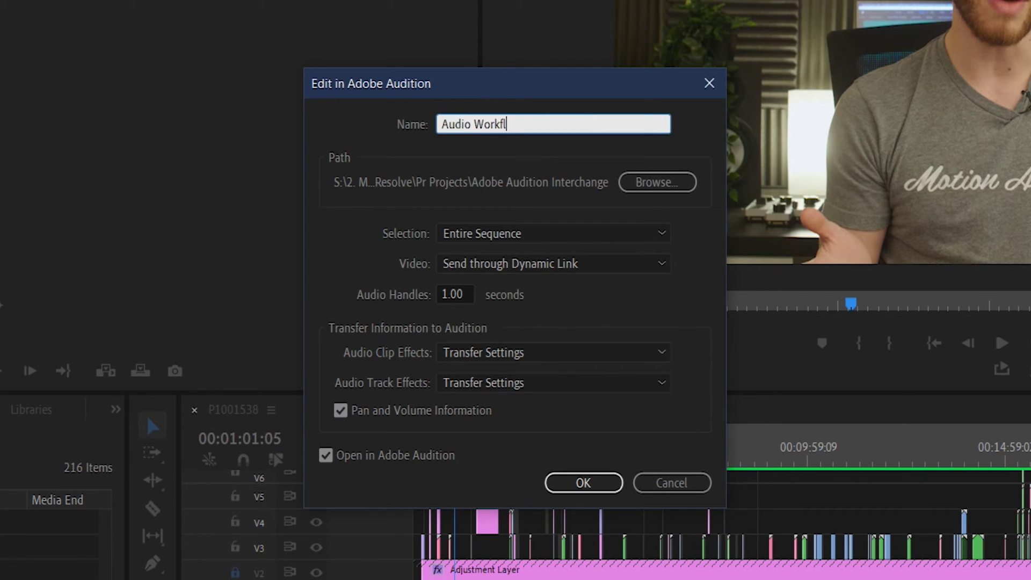
text(ow for Video 1A)
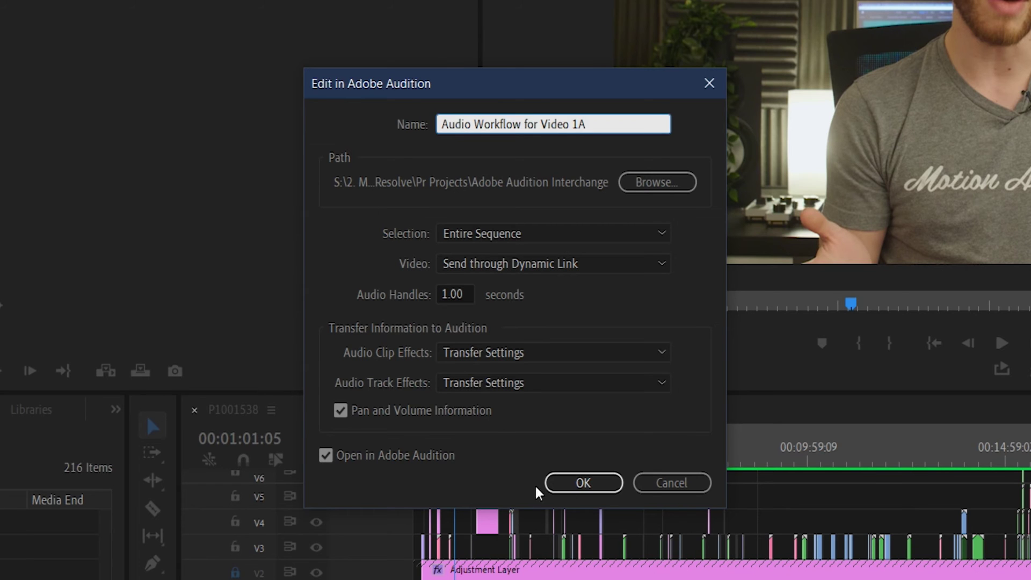
click(553, 484)
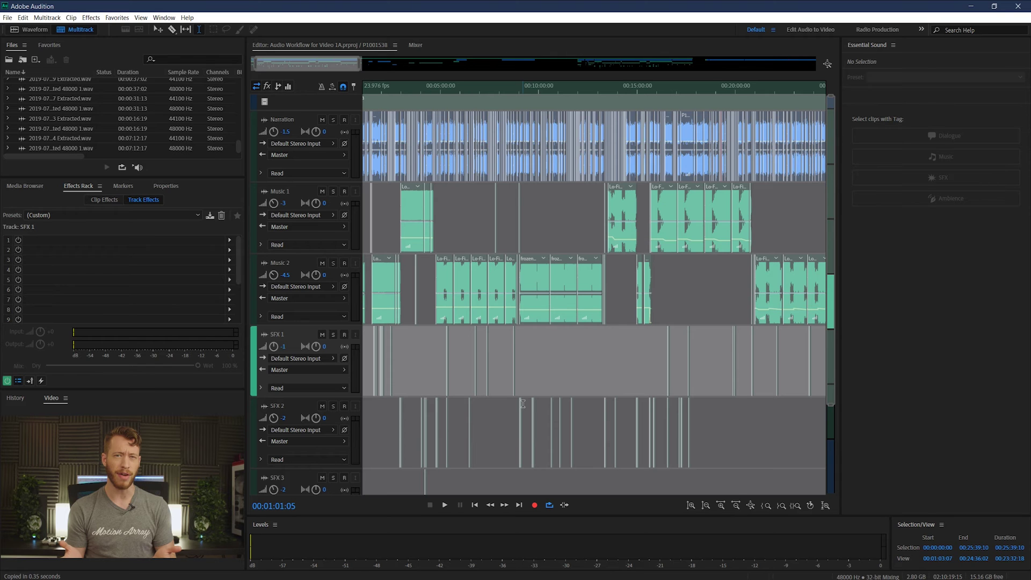
Step: Scroll through the Narration, Music and SFX tracks and play from about 00:00:20
scroll(414, 437, down, 4)
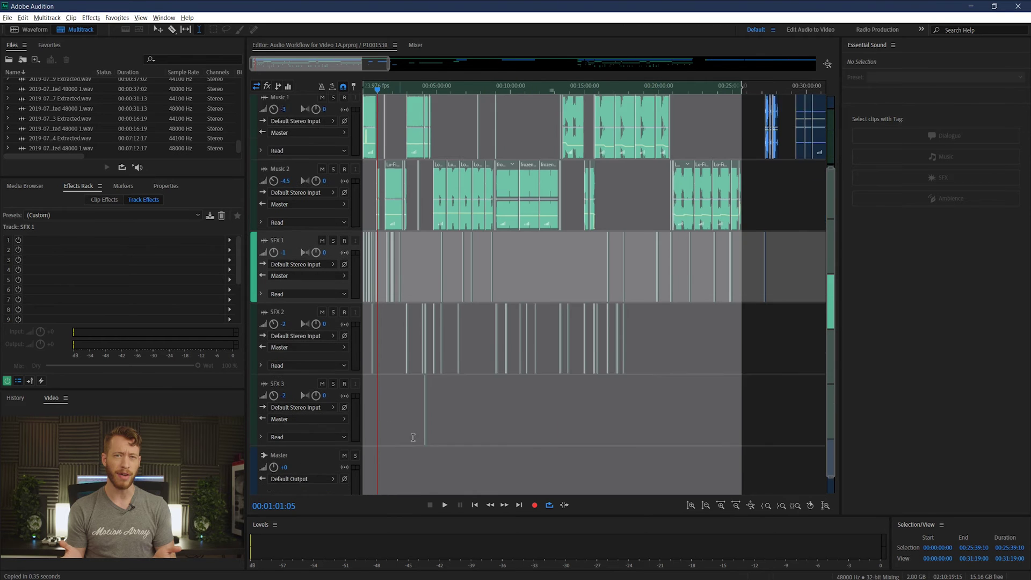
scroll(416, 438, up, 4)
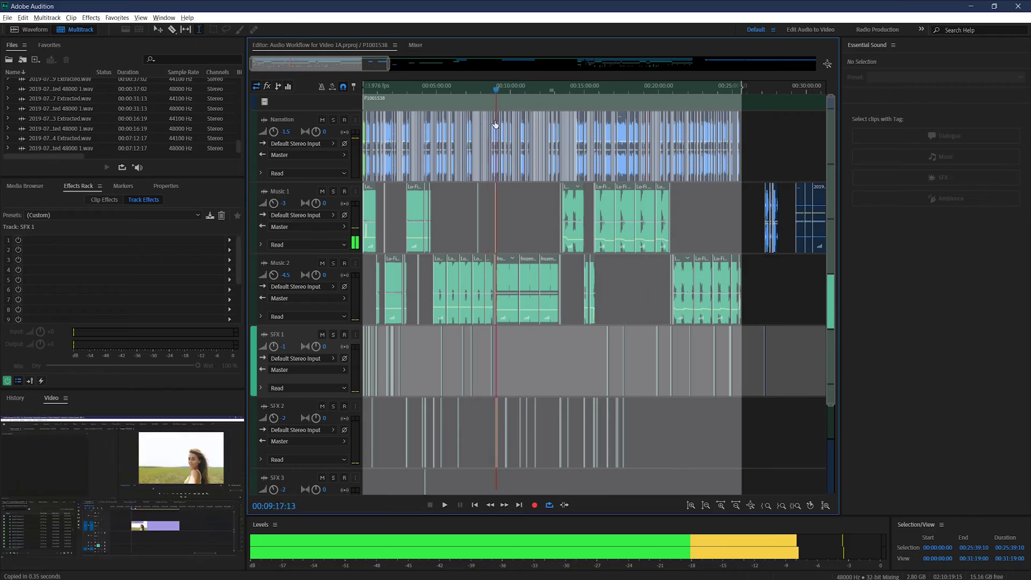
drag(396, 133, 377, 136)
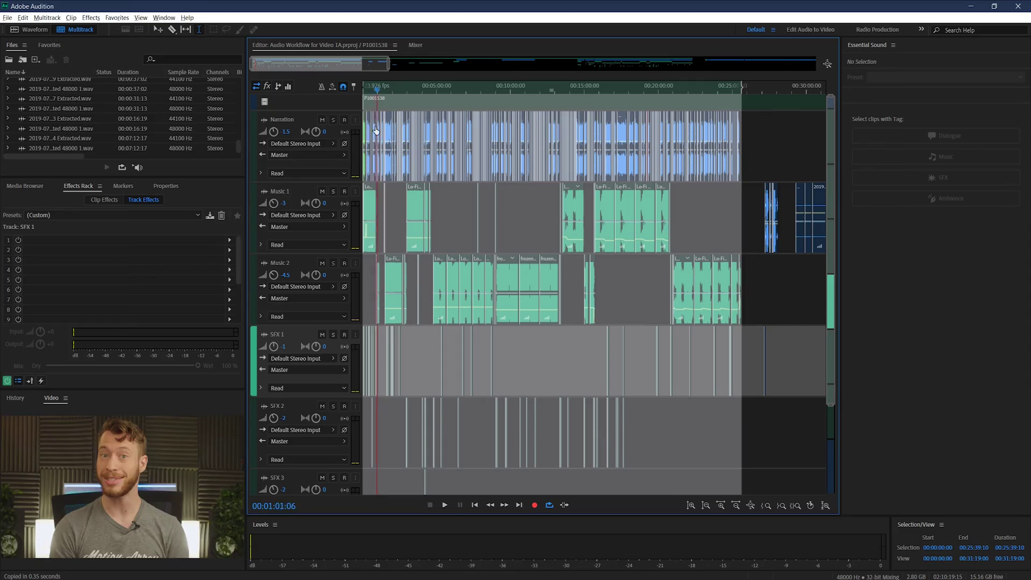
click(368, 130)
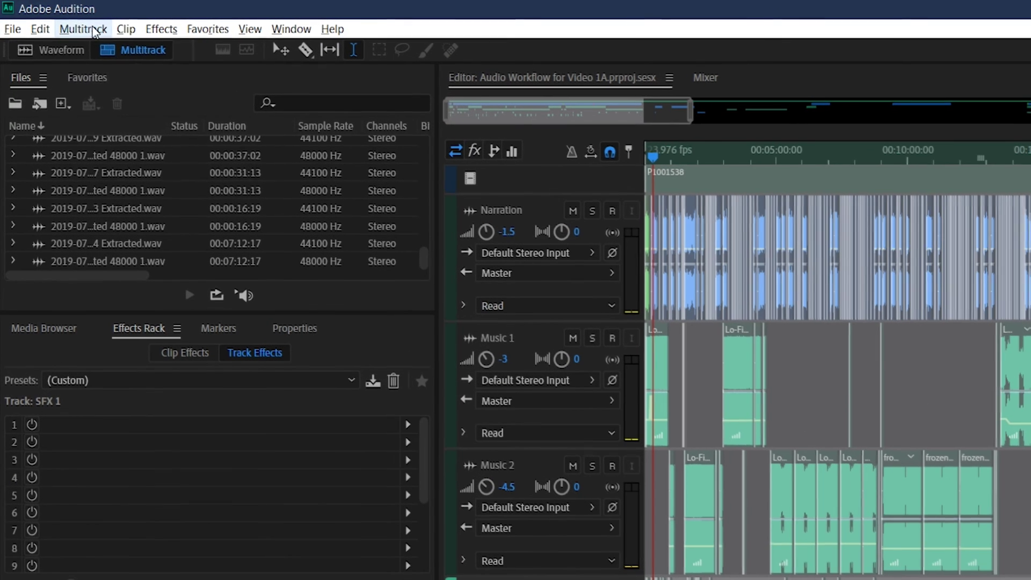
Step: Export the session to Premiere Pro as a single stereo mixdown file, opening it in Premiere
click(53, 18)
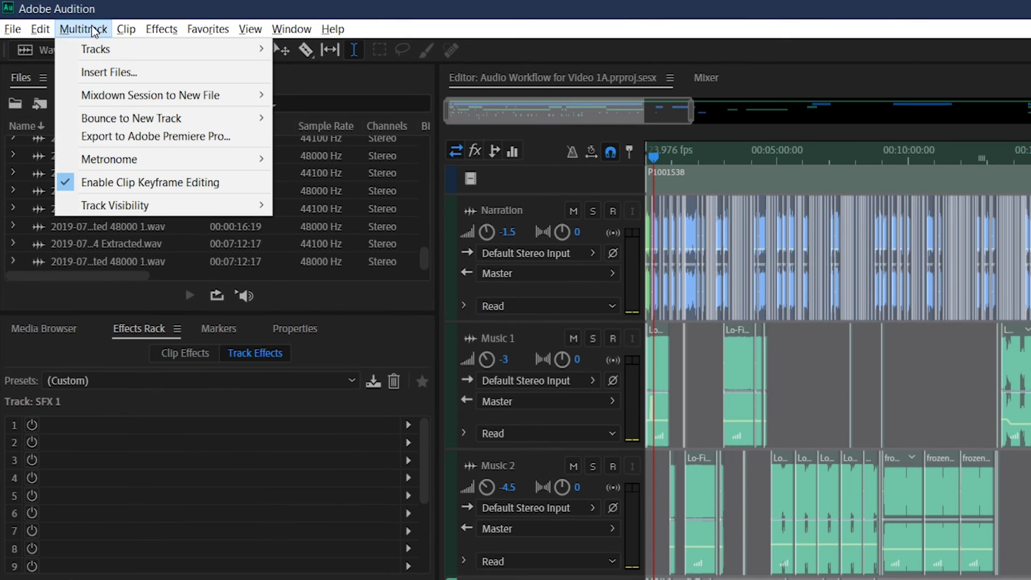
click(242, 138)
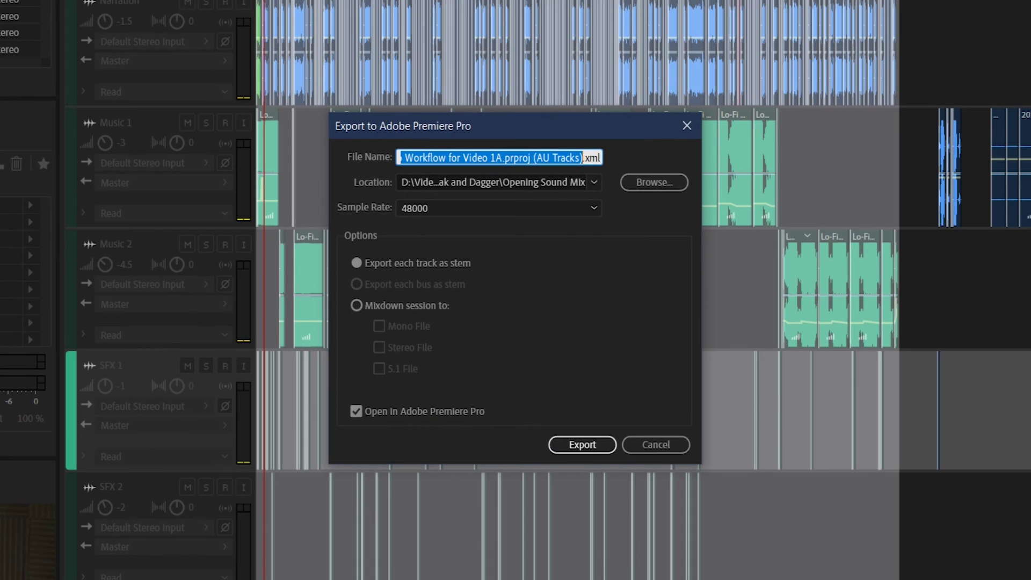
click(403, 263)
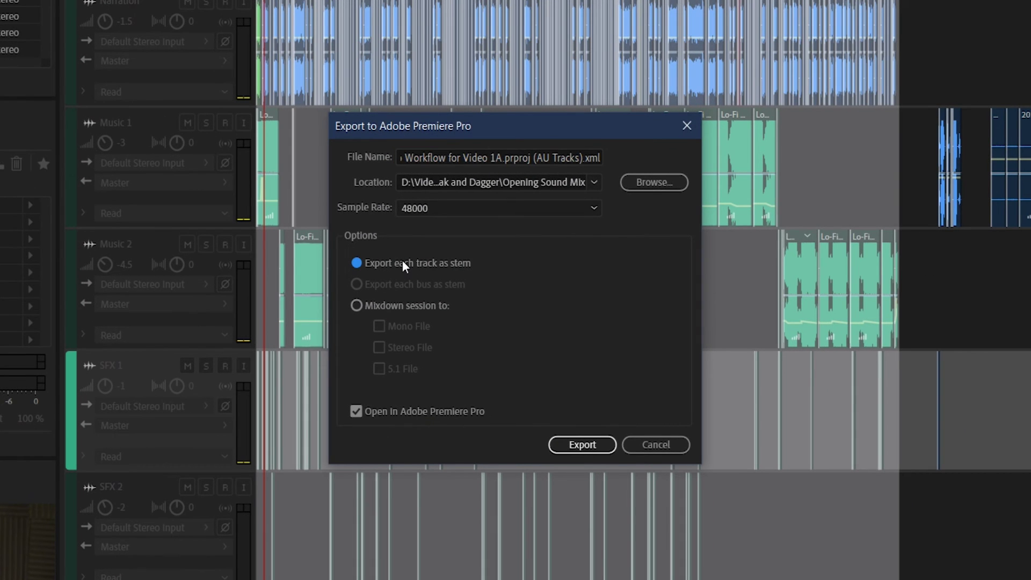
click(433, 309)
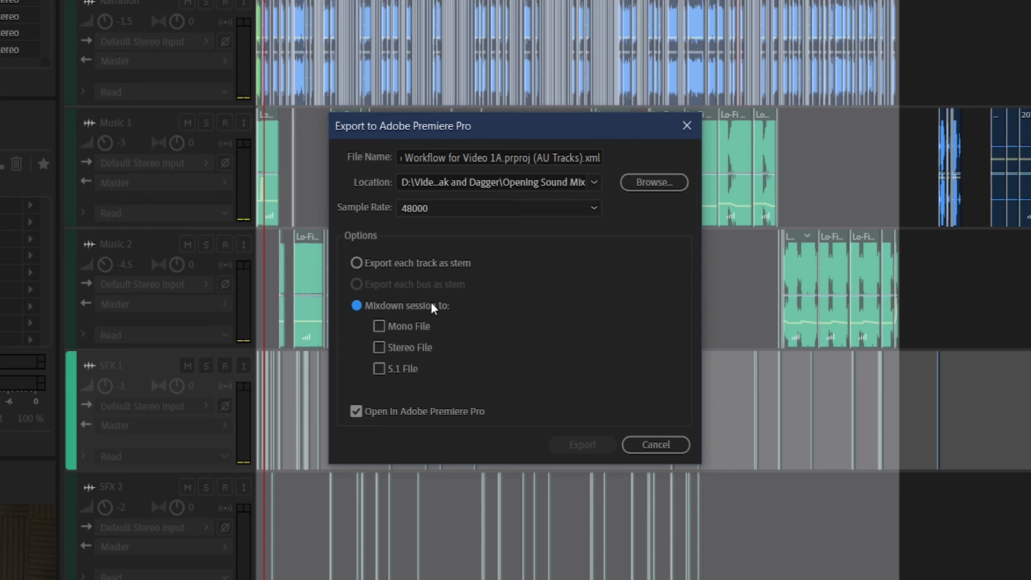
click(429, 347)
click(599, 447)
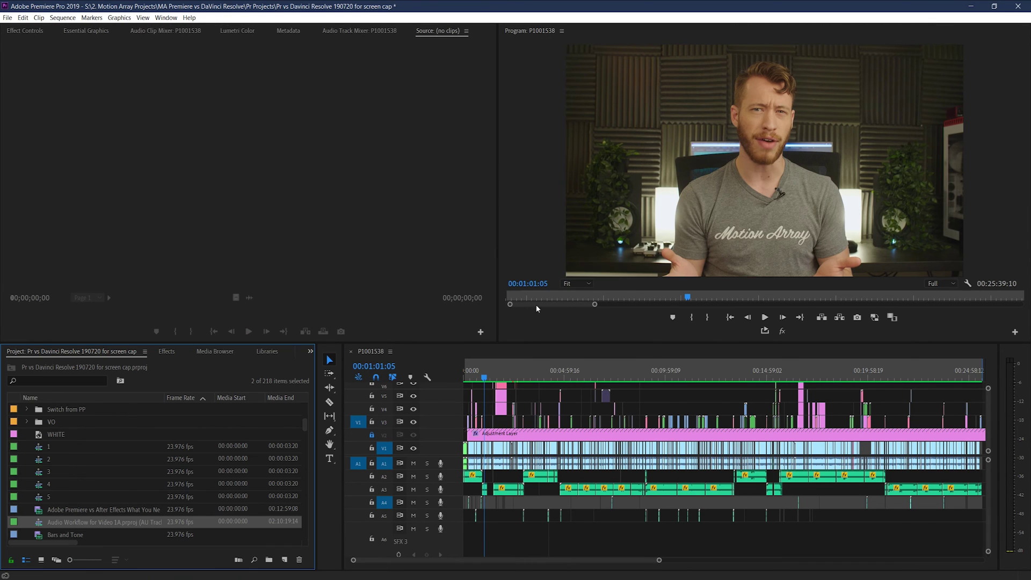
Step: Expand and zoom to the Audio 7 mixdown clip, then mute track A1 and solo Audio 7
double_click(455, 527)
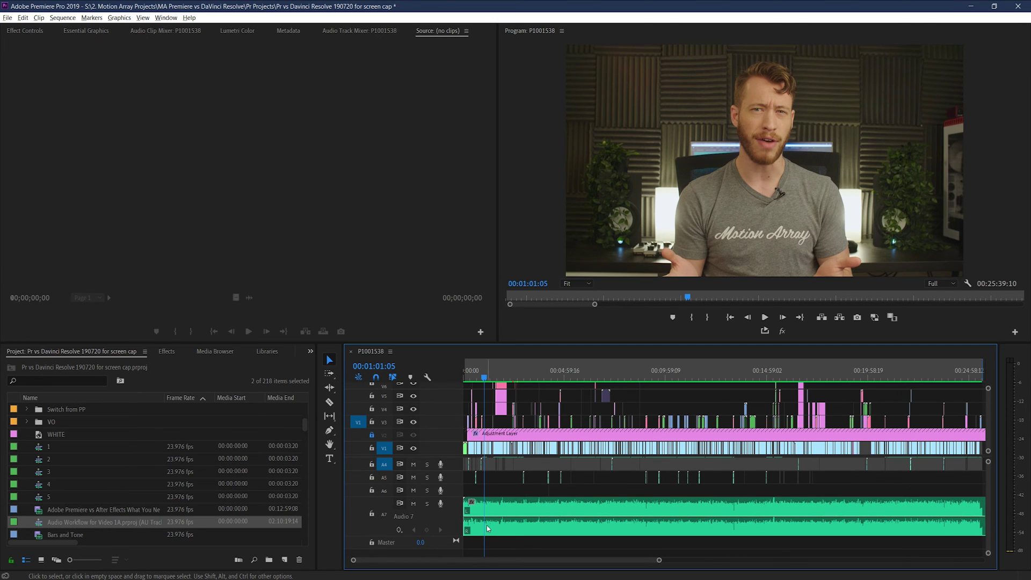
click(507, 531)
key(=)
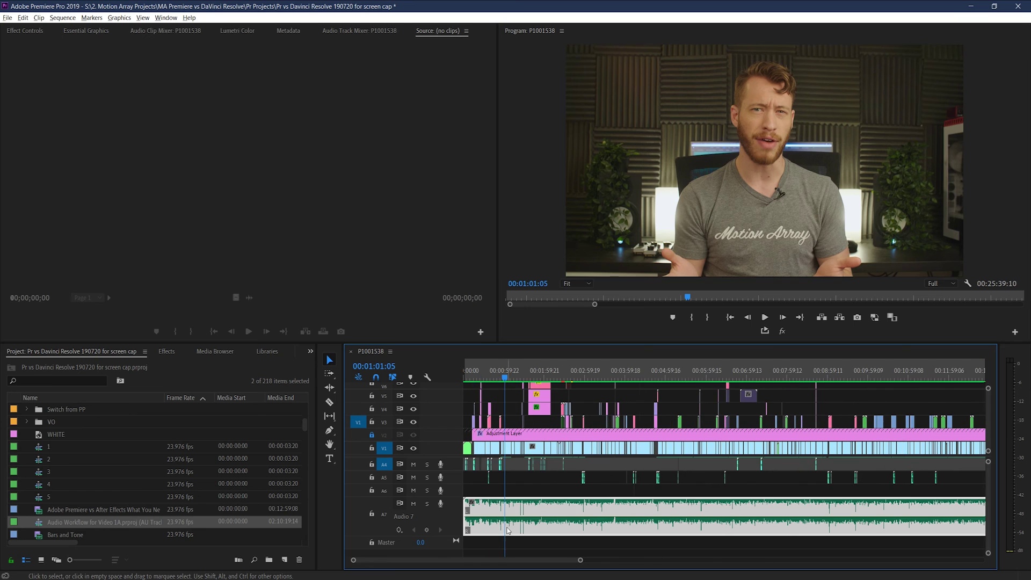
scroll(515, 526, up, 3)
click(413, 462)
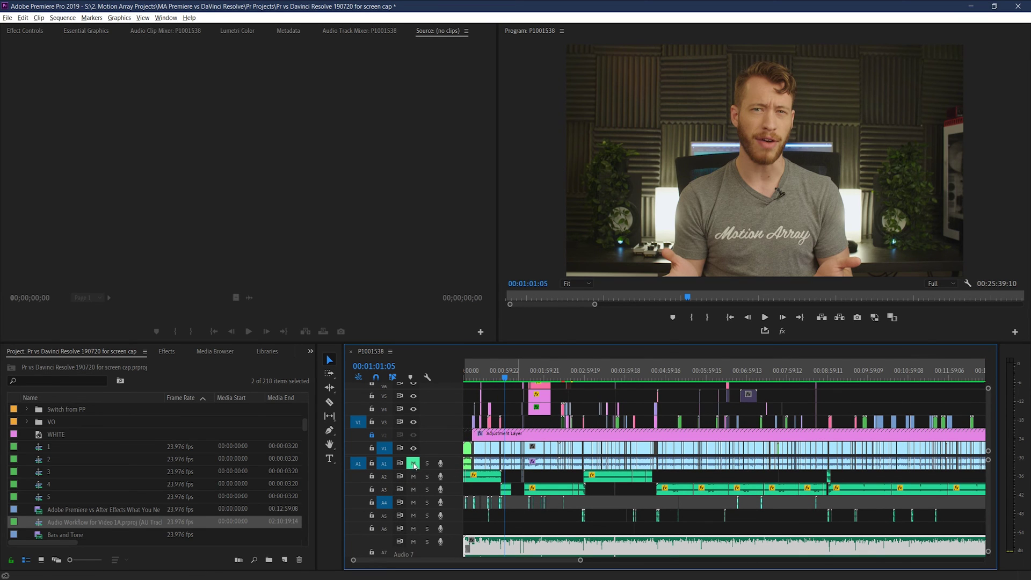
scroll(424, 499, down, 3)
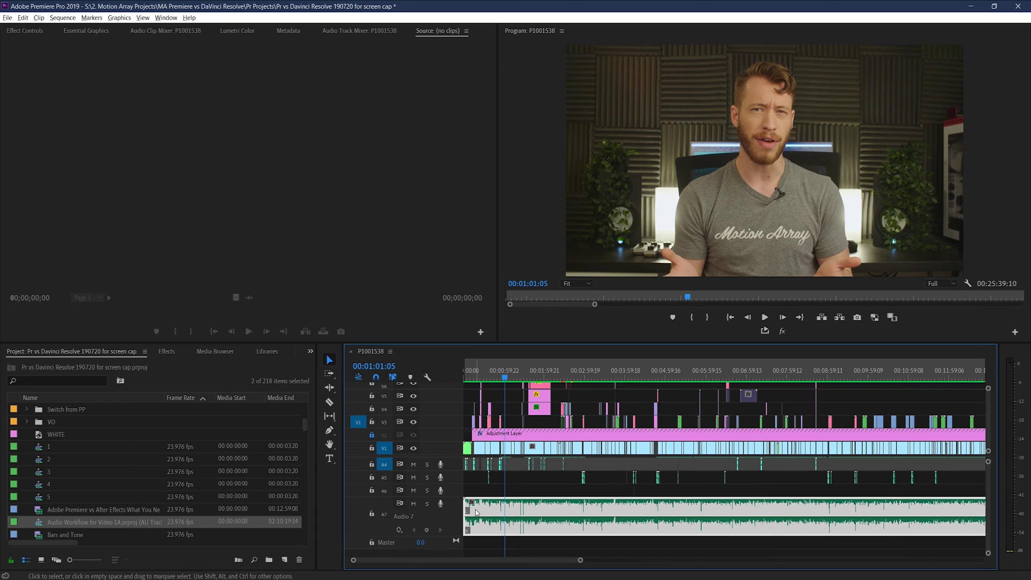
click(426, 503)
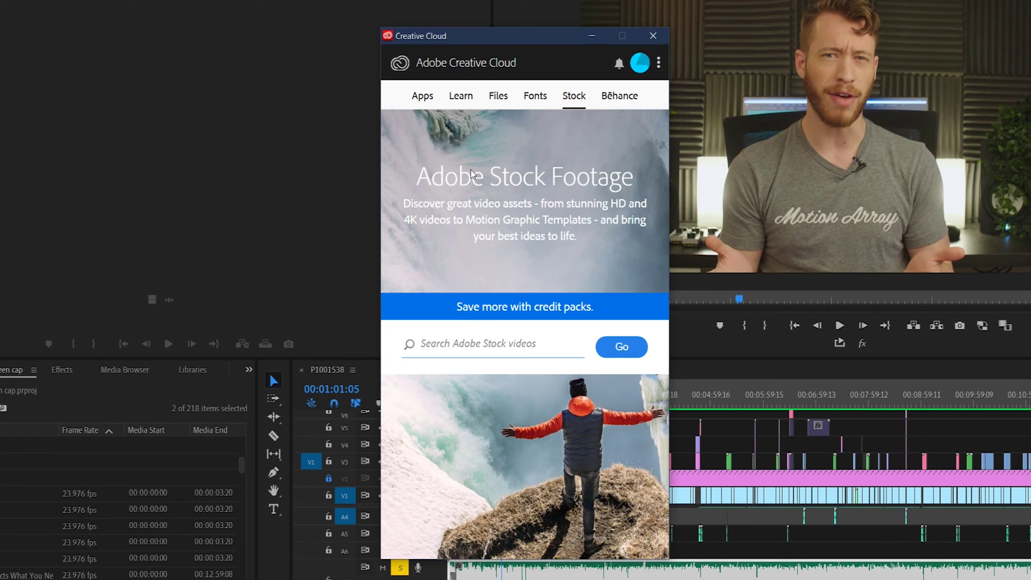
Step: Show the Creative Cloud Apps list and scroll through the installed and available apps
click(416, 98)
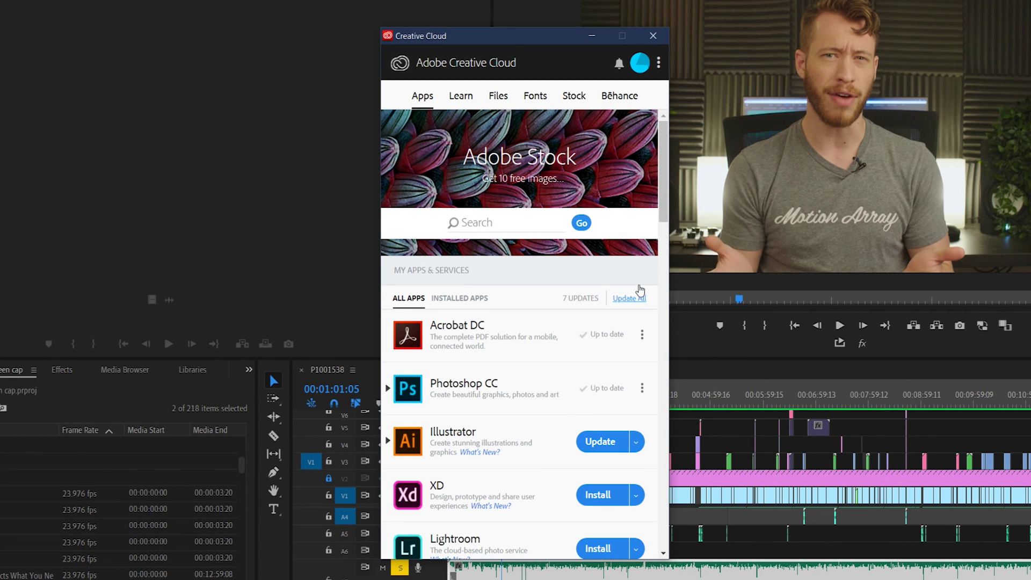
drag(664, 202, 669, 289)
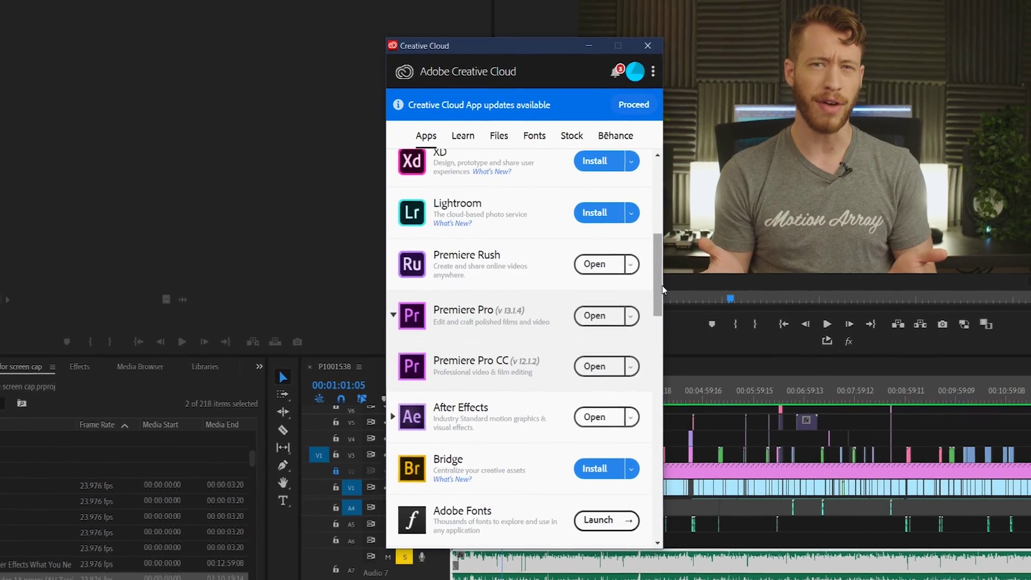